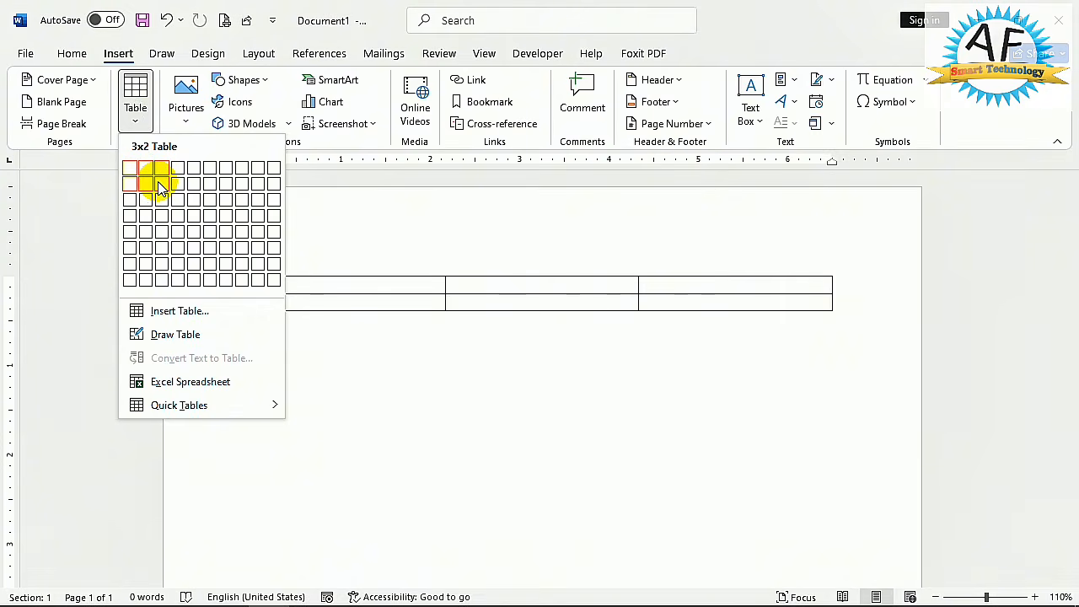
# - Insert a table with three columns and six rows using the size grid, and delete the whole table
pyautogui.click(161, 247)
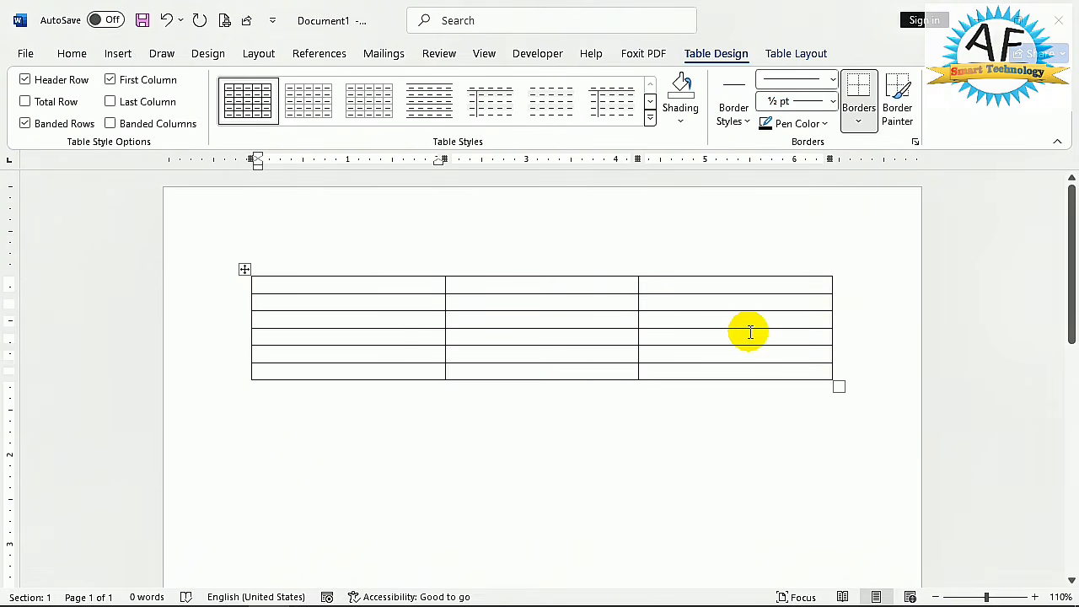
pyautogui.click(245, 269)
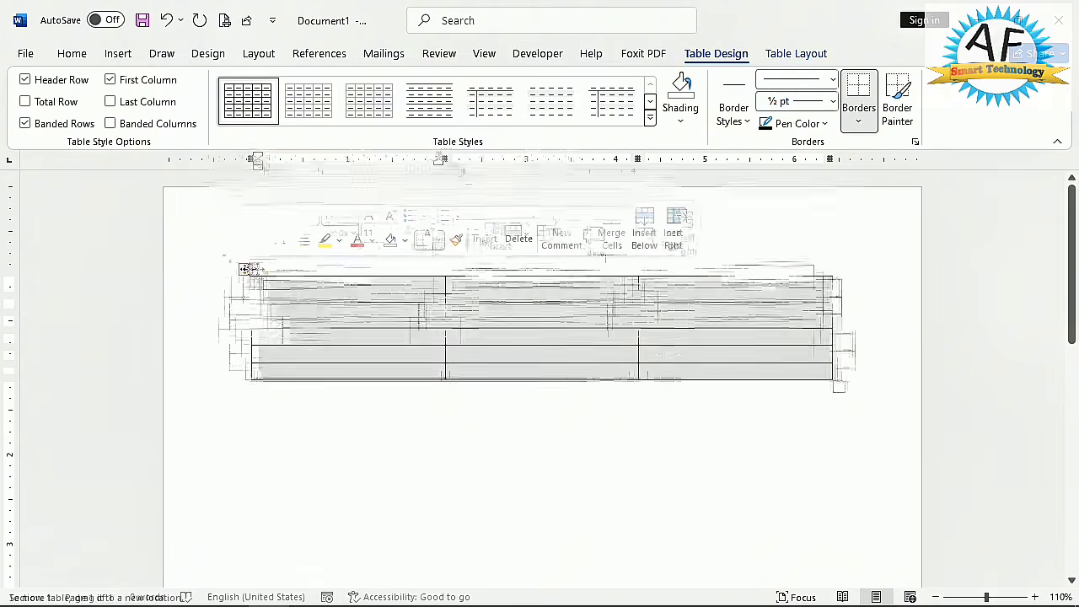
pyautogui.click(821, 54)
pyautogui.click(243, 124)
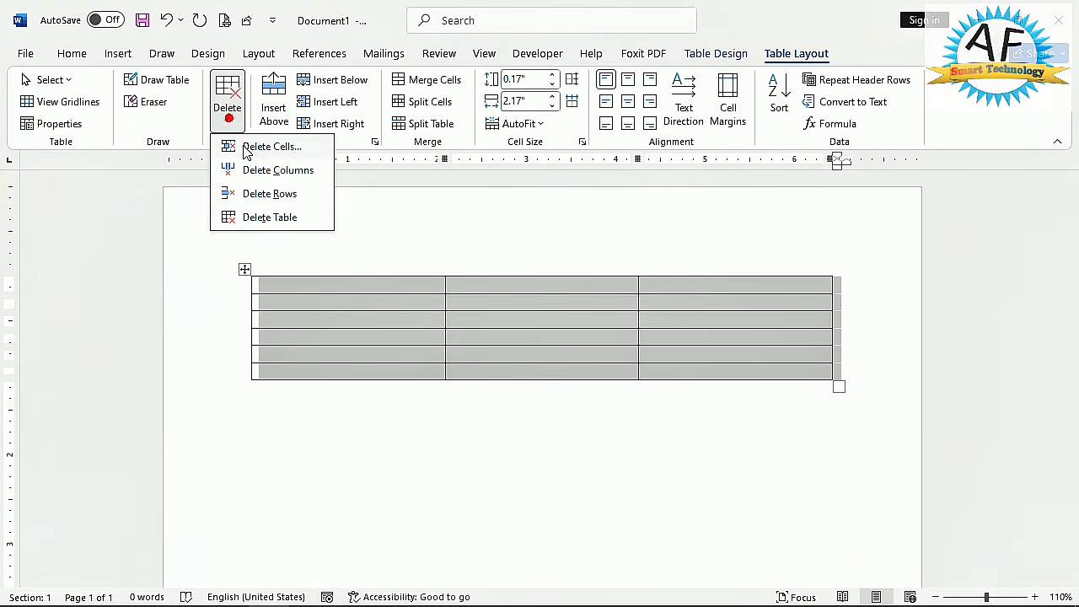
pyautogui.click(246, 220)
# - Insert a table through the Insert Table dialog with 3 columns and 6 rows, keeping the automatic fixed column width
pyautogui.click(132, 55)
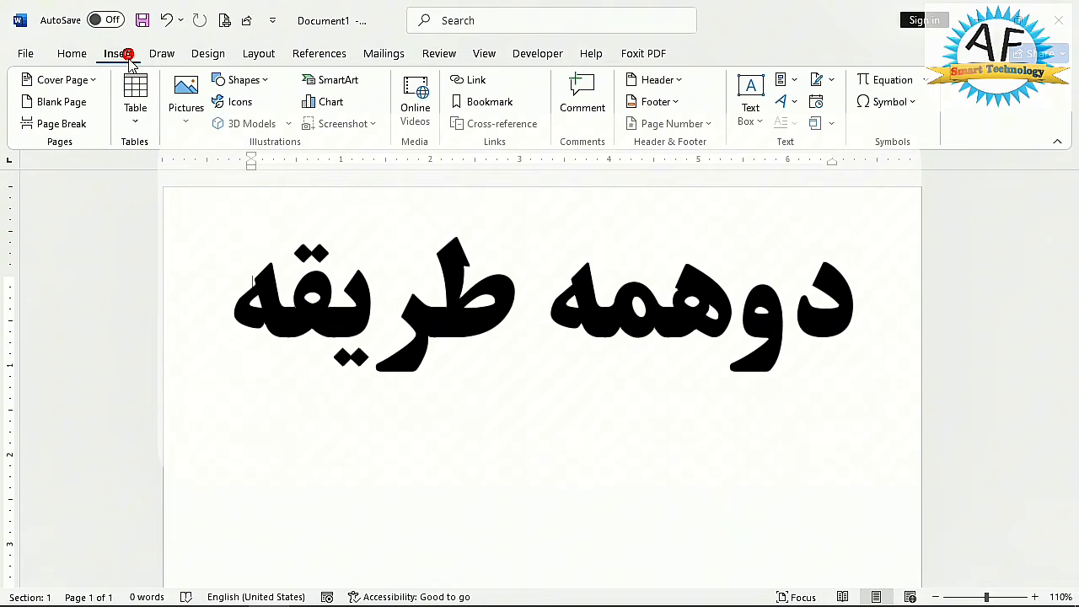
pyautogui.click(135, 118)
pyautogui.click(179, 311)
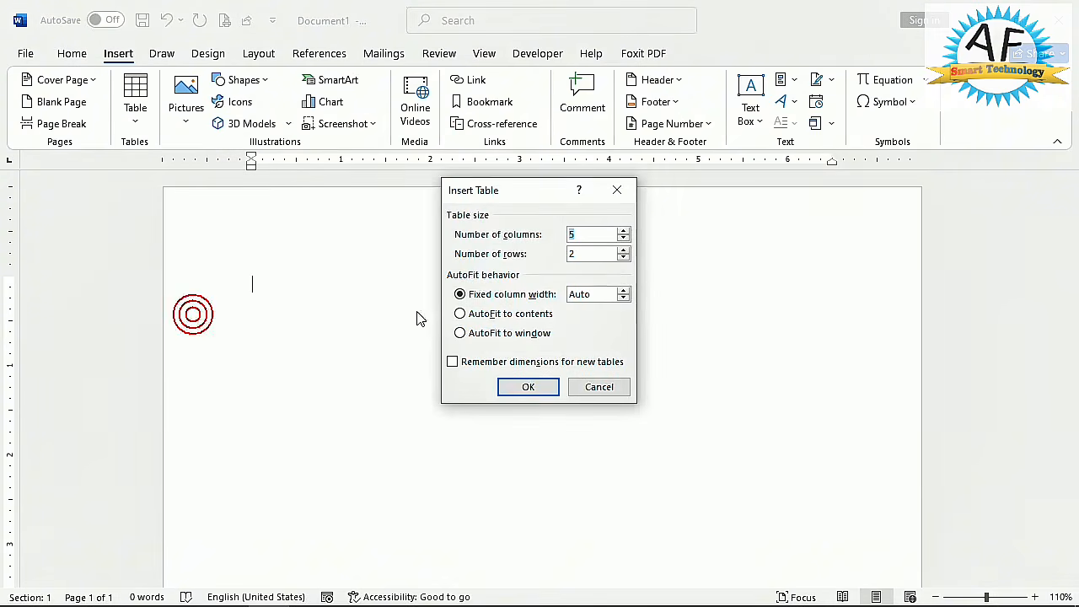
pyautogui.moveTo(506, 187); pyautogui.dragTo(381, 197)
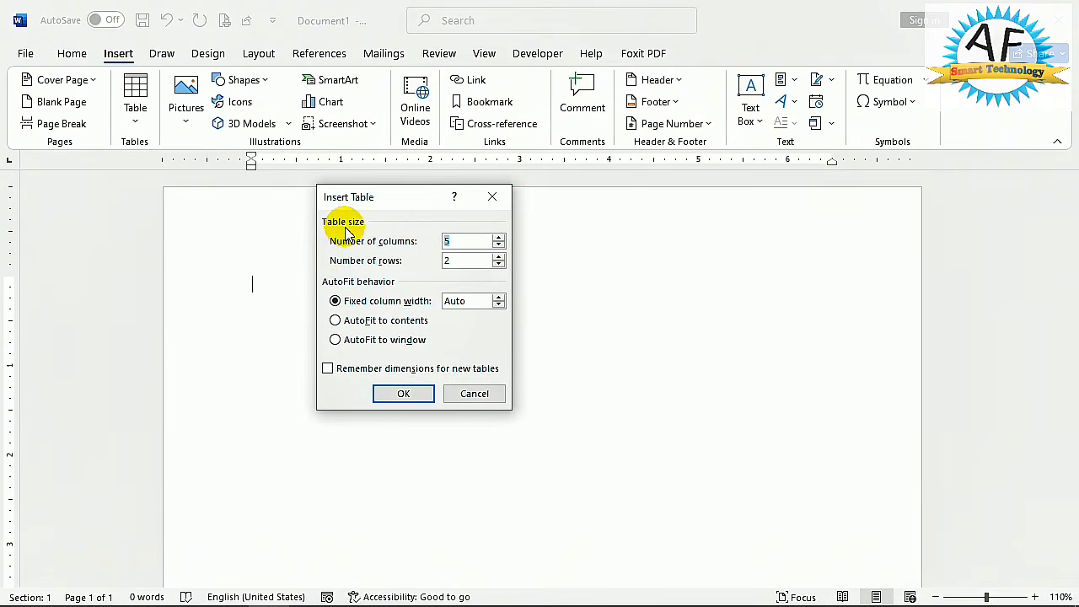
pyautogui.click(456, 241)
pyautogui.click(456, 241)
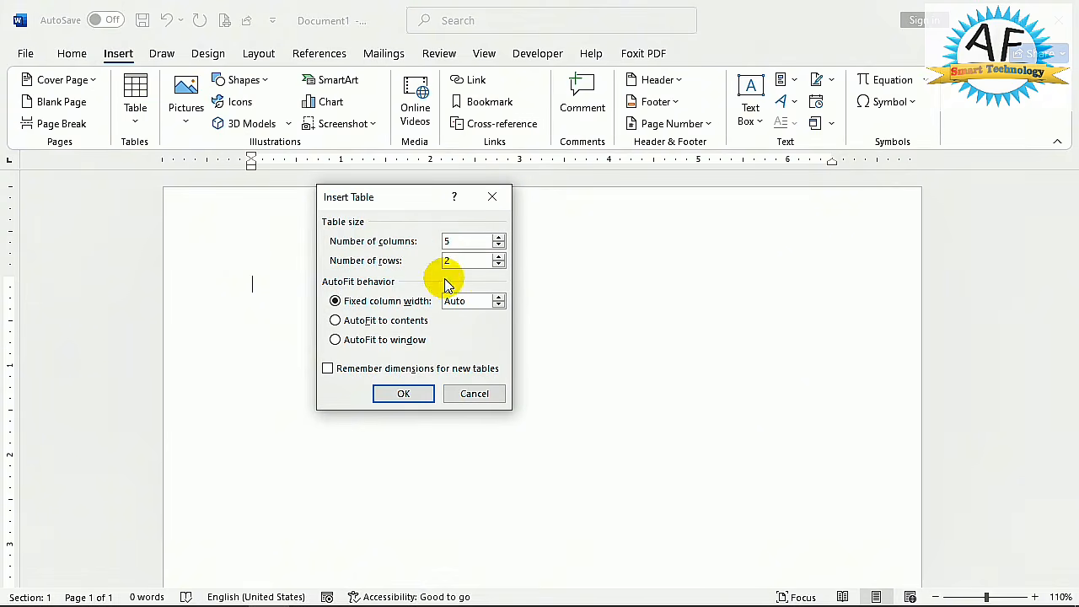
pyautogui.press('BackSpace')
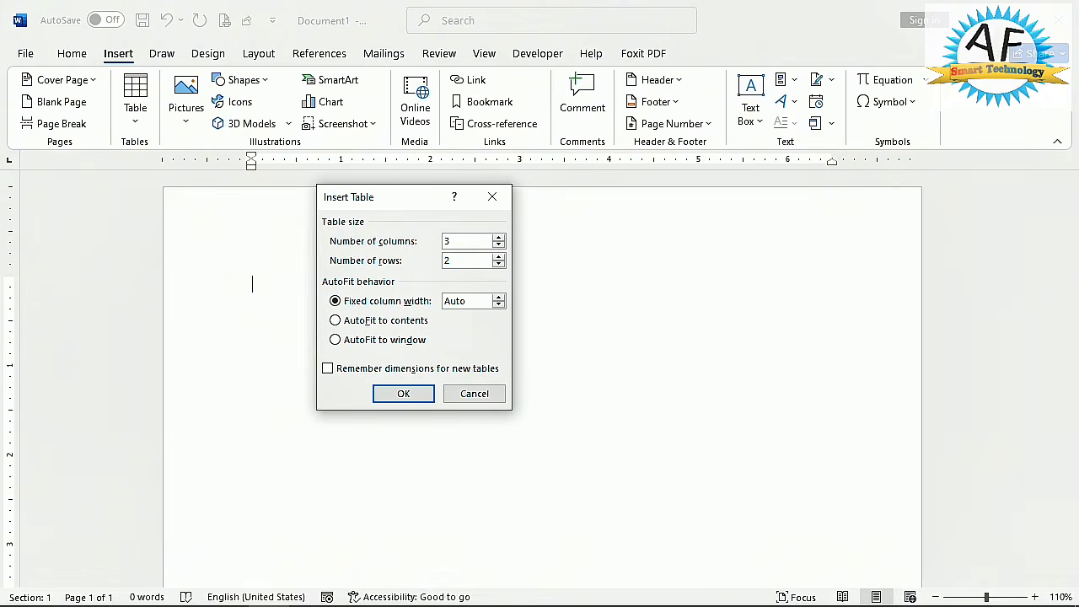
pyautogui.click(456, 260)
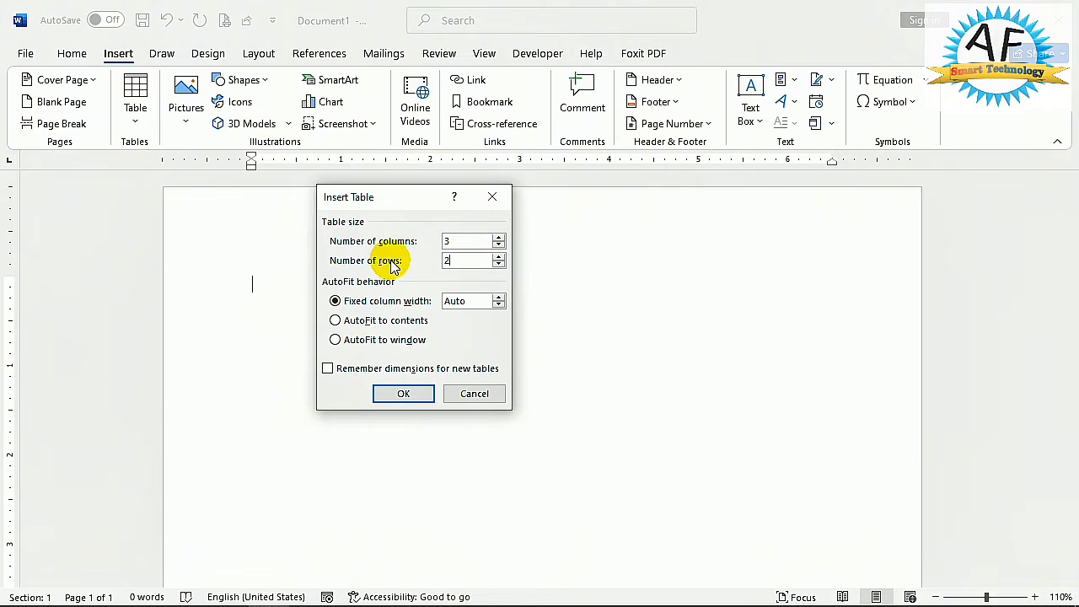
pyautogui.press('BackSpace')
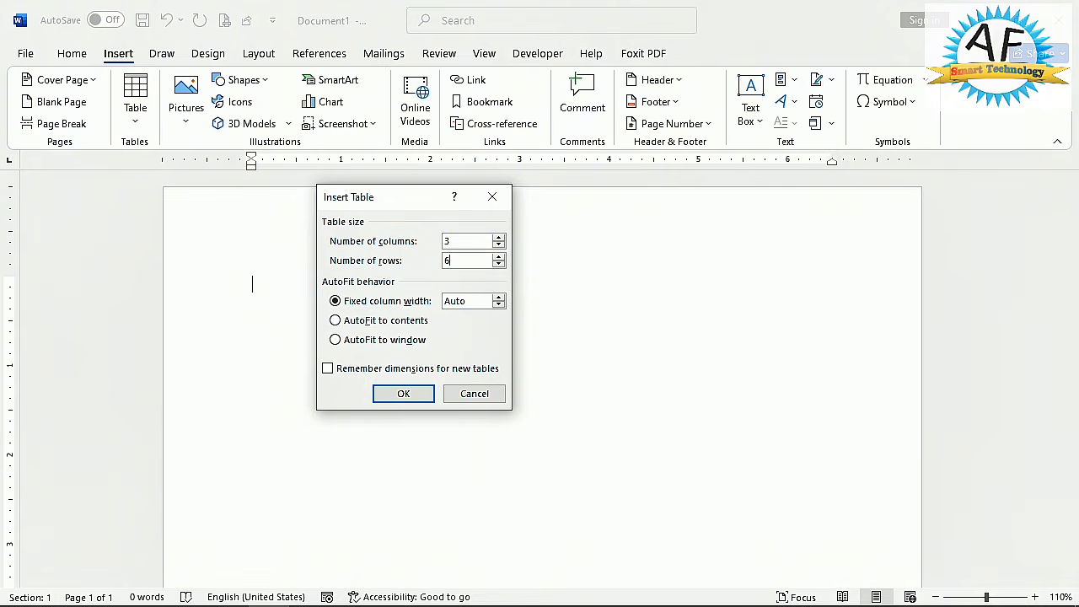
pyautogui.click(386, 394)
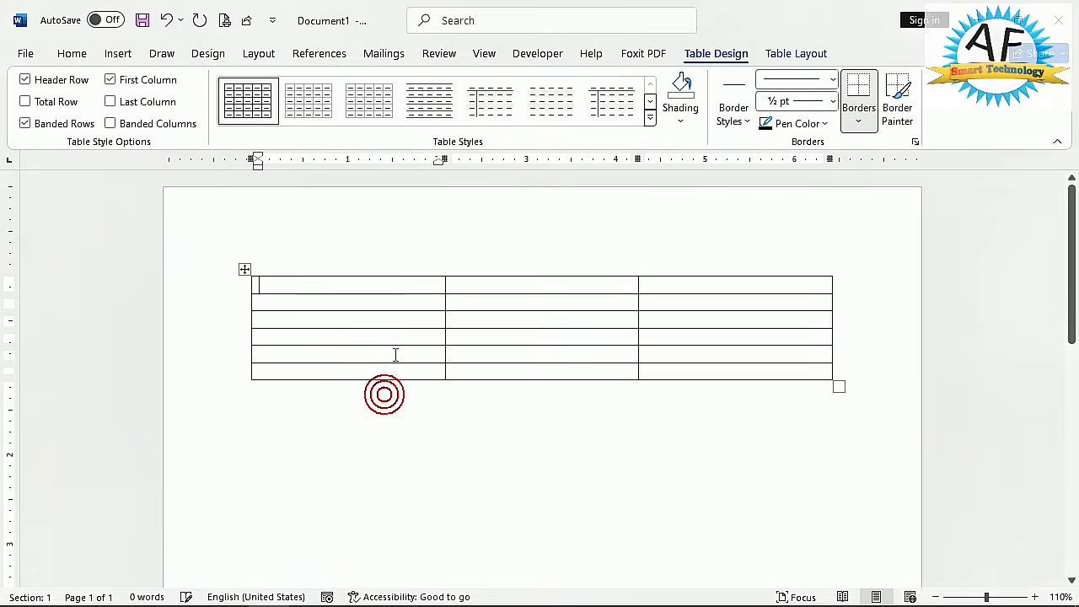
# - Delete the entire three-column, six-row table from the document
pyautogui.click(369, 289)
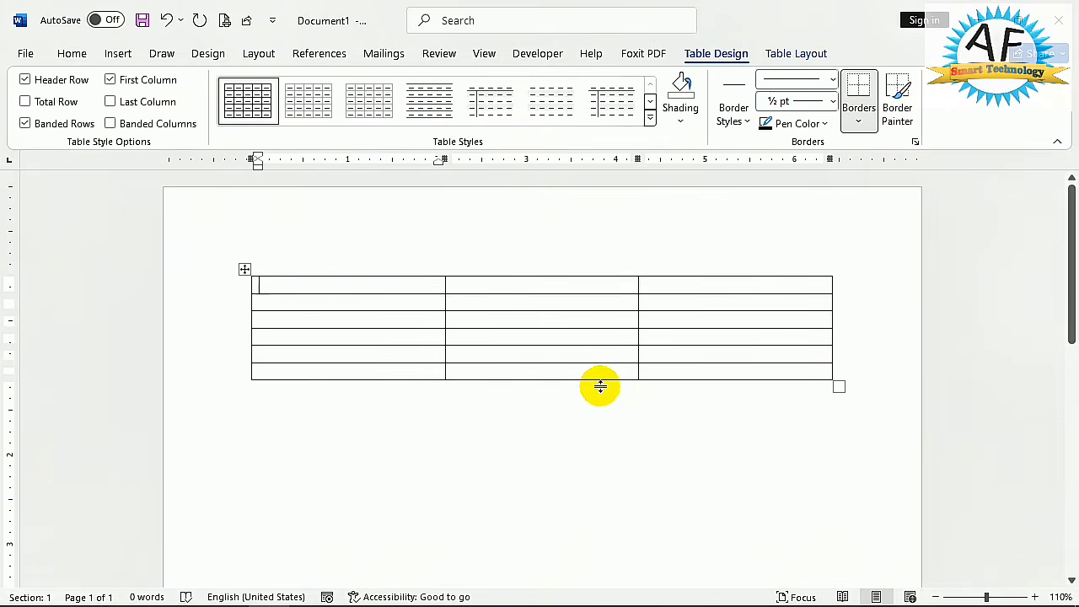
pyautogui.click(244, 269)
pyautogui.click(321, 295)
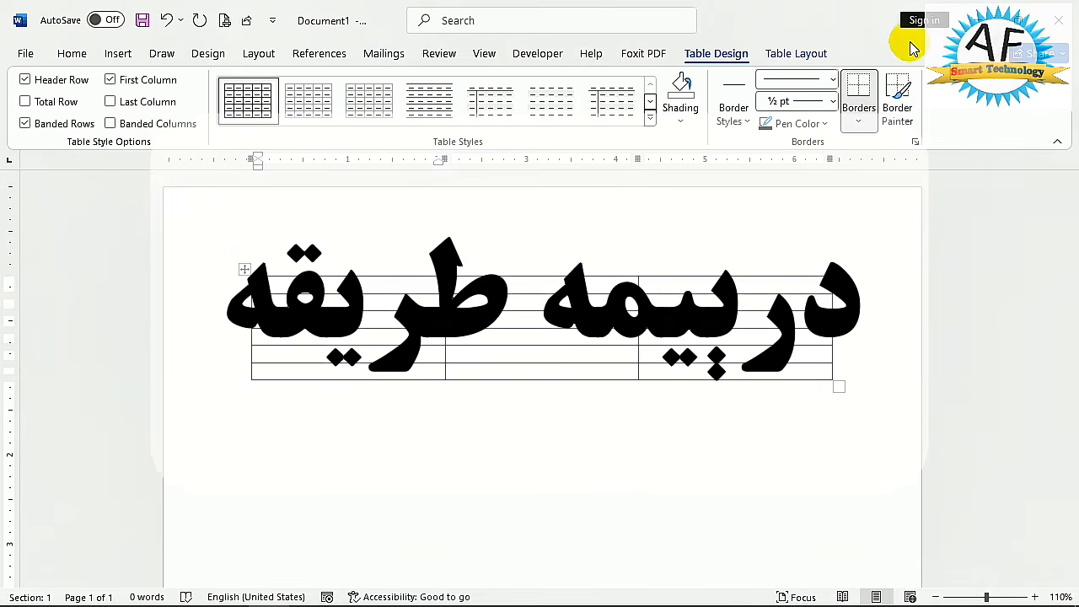
pyautogui.click(775, 53)
pyautogui.click(228, 110)
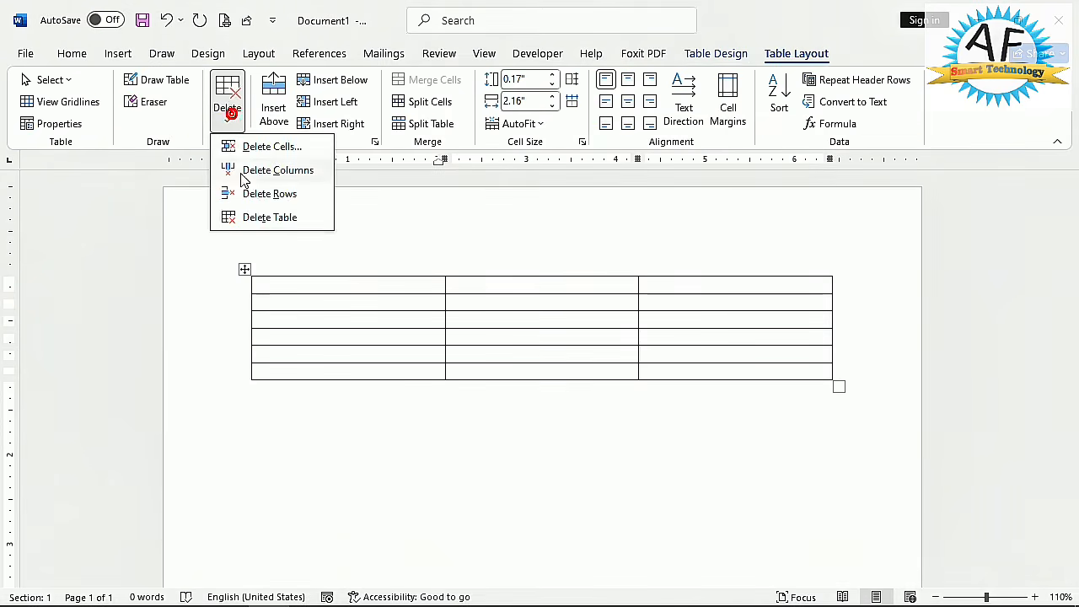
pyautogui.click(253, 217)
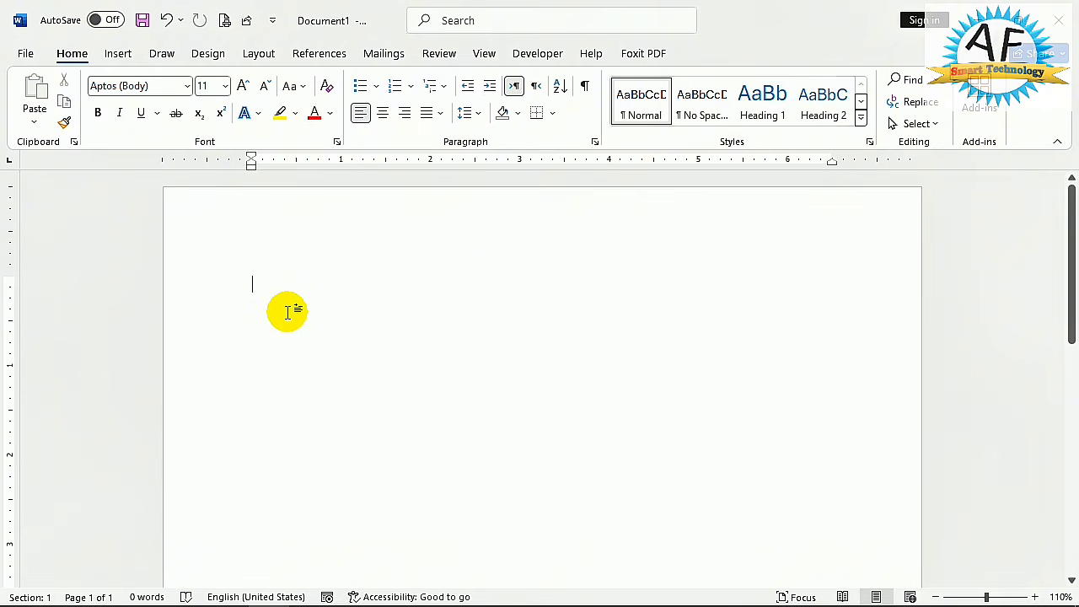
# - Create a one-row table with three columns by entering the text line +==+===+===+ and letting it convert
pyautogui.write('+')
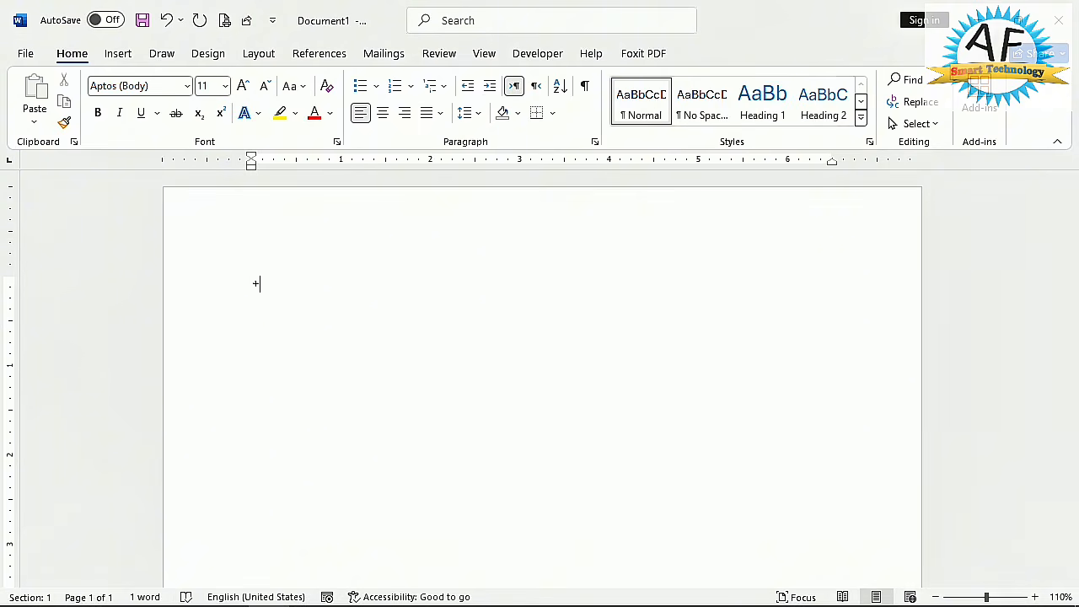
pyautogui.write('==+====+====+')
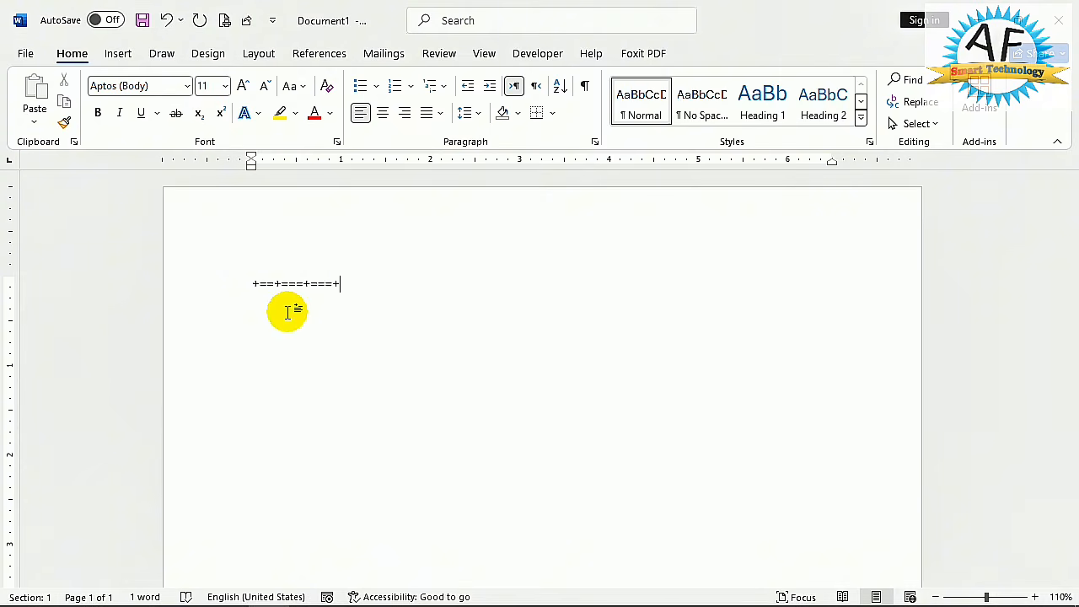
pyautogui.press('Return')
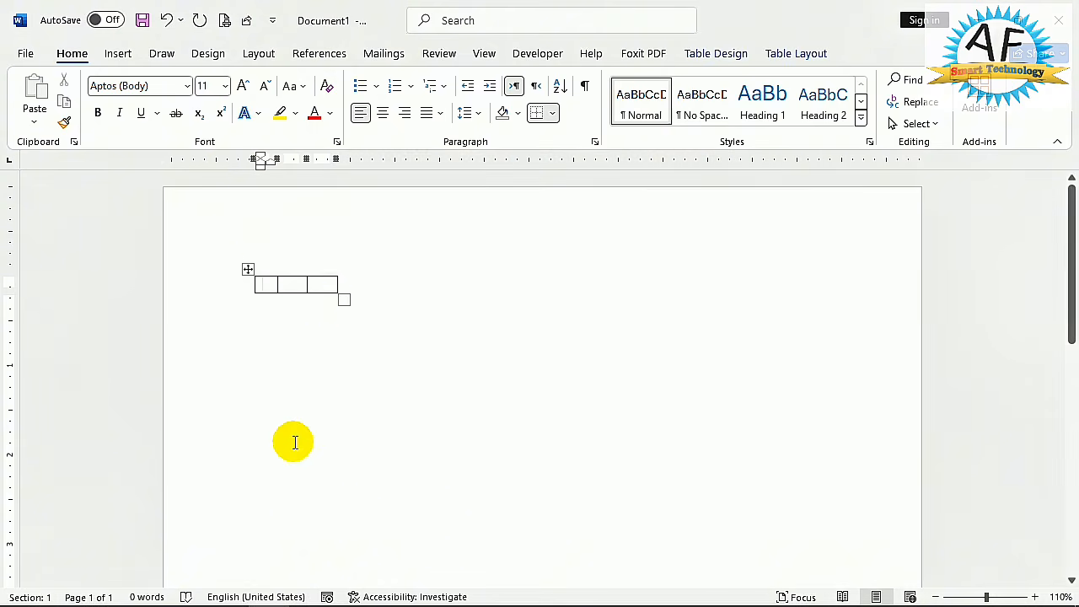
# - Widen the table's first, second and third columns to about 1.7, 1.1 and 1.8 inches
pyautogui.click(330, 284)
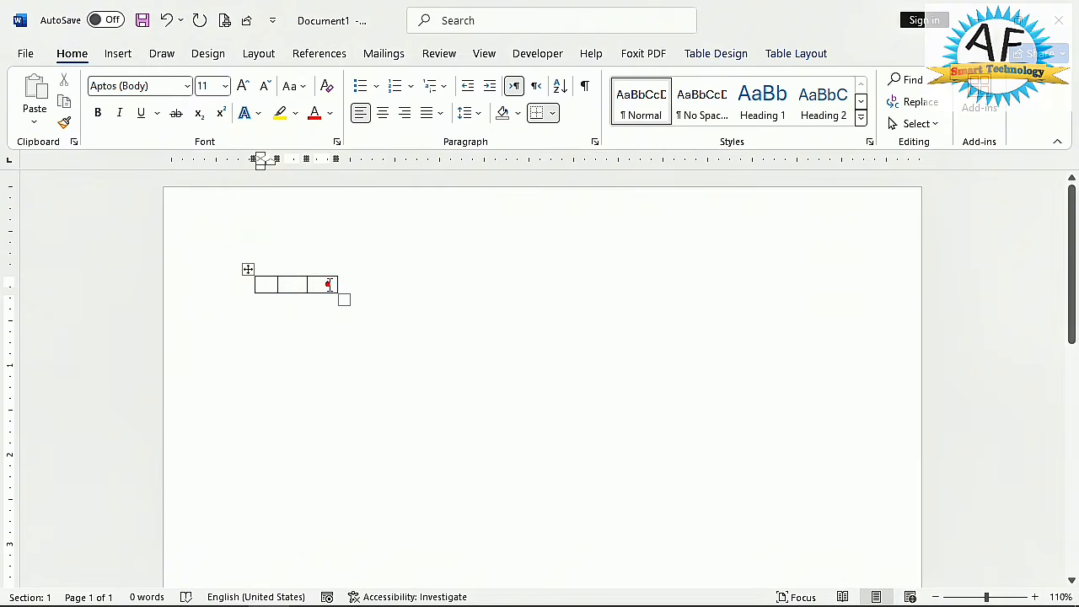
pyautogui.click(348, 300)
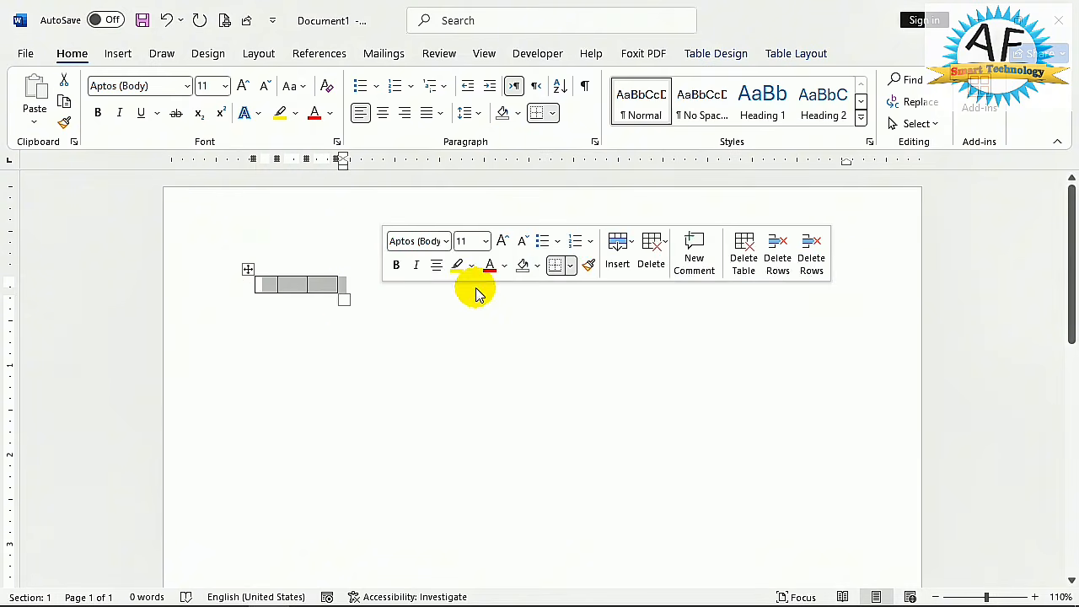
pyautogui.moveTo(336, 284); pyautogui.dragTo(664, 284)
pyautogui.moveTo(306, 285); pyautogui.dragTo(506, 285)
pyautogui.moveTo(276, 284); pyautogui.dragTo(408, 284)
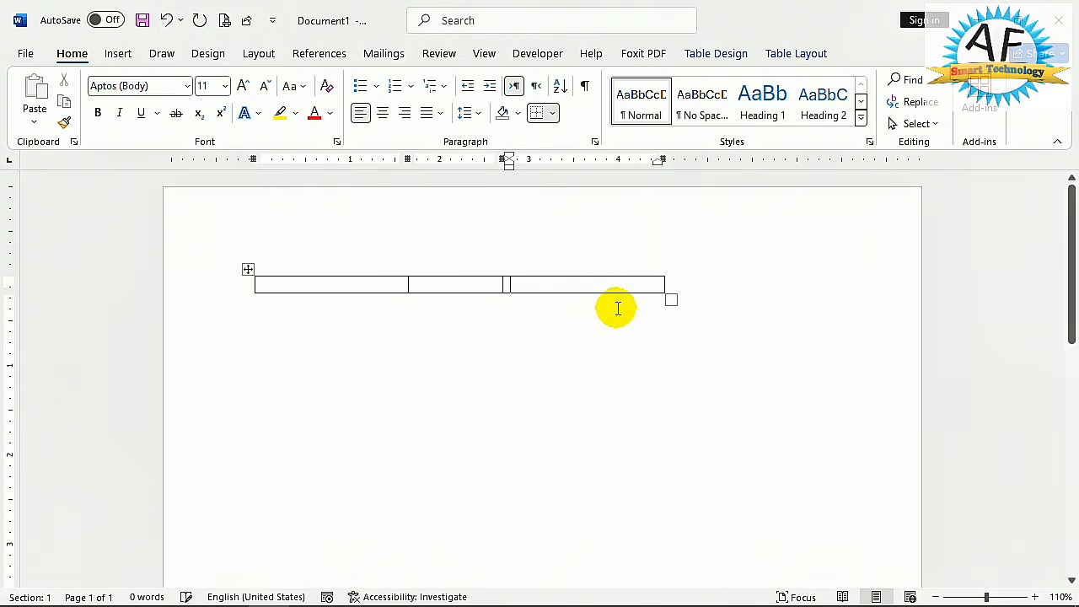
pyautogui.click(675, 302)
pyautogui.click(528, 364)
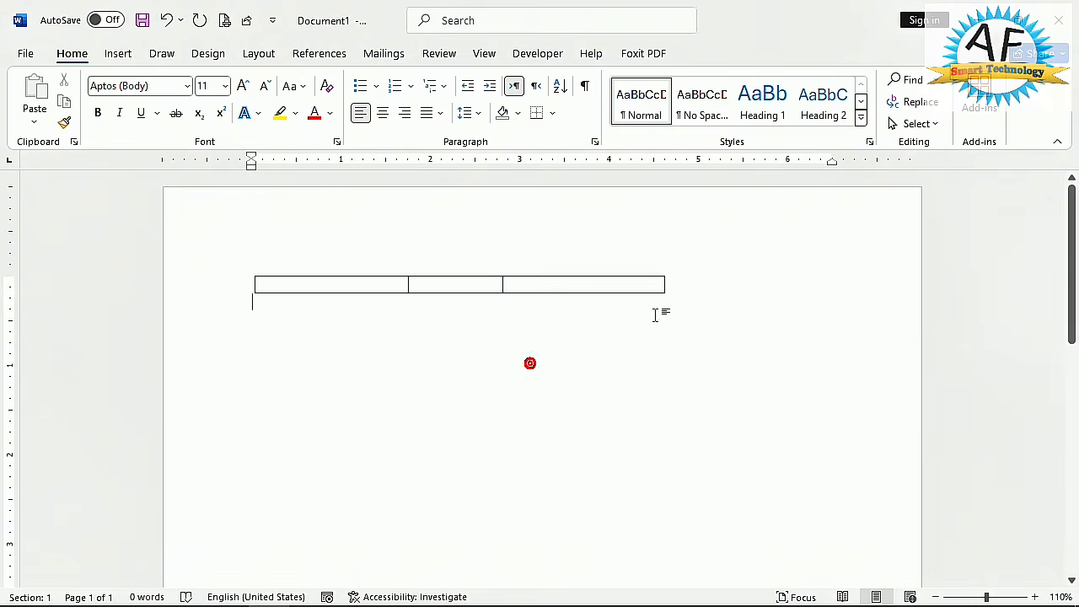
# - Extend the table from its last cell with additional rows, to 11 rows in total
pyautogui.click(647, 284)
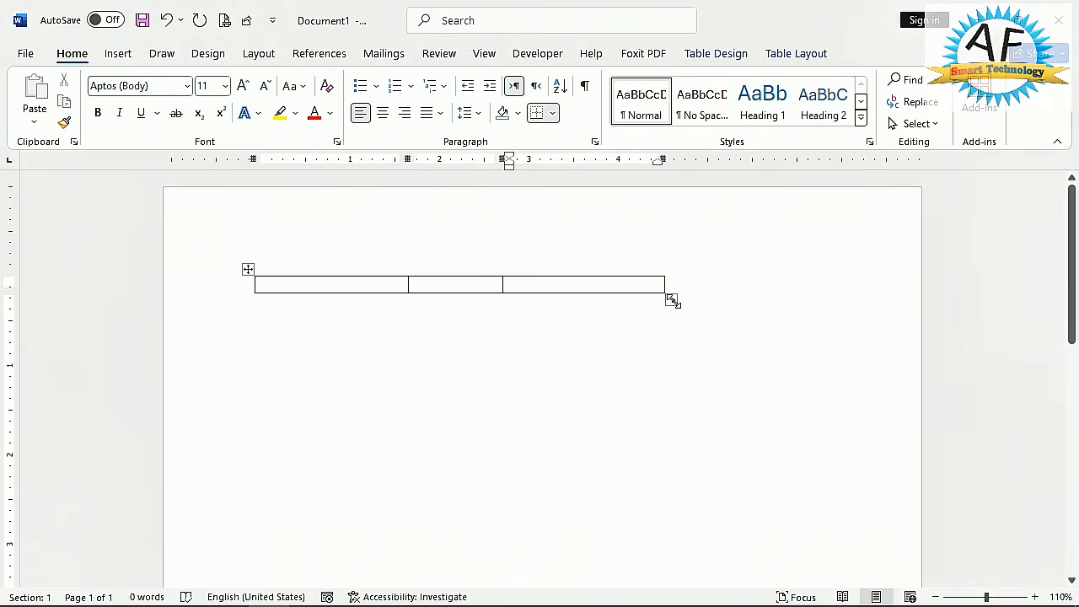
pyautogui.click(673, 301)
pyautogui.click(633, 286)
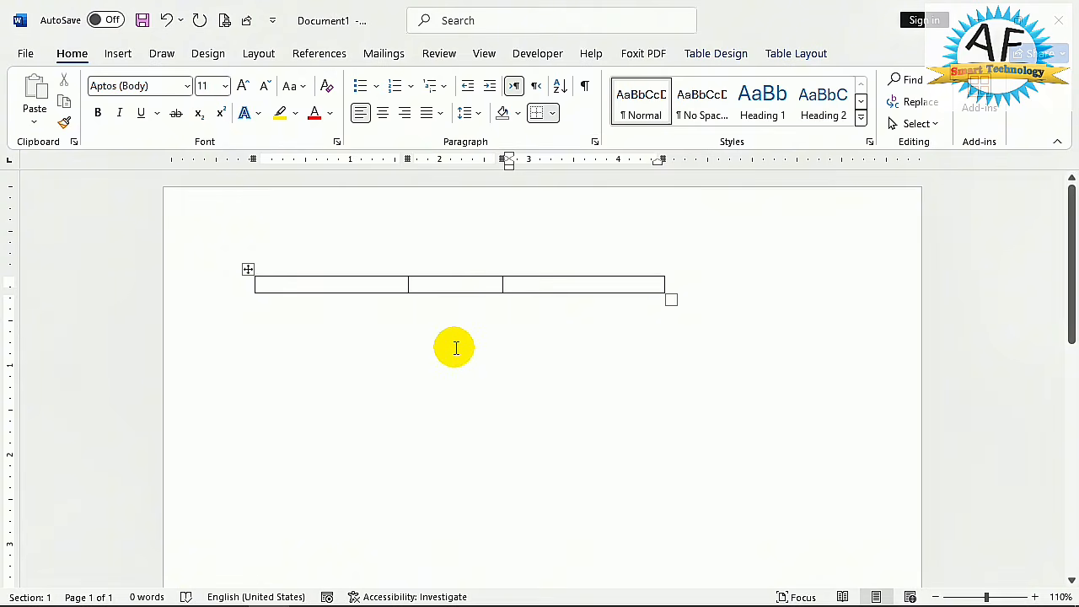
pyautogui.press('Tab')
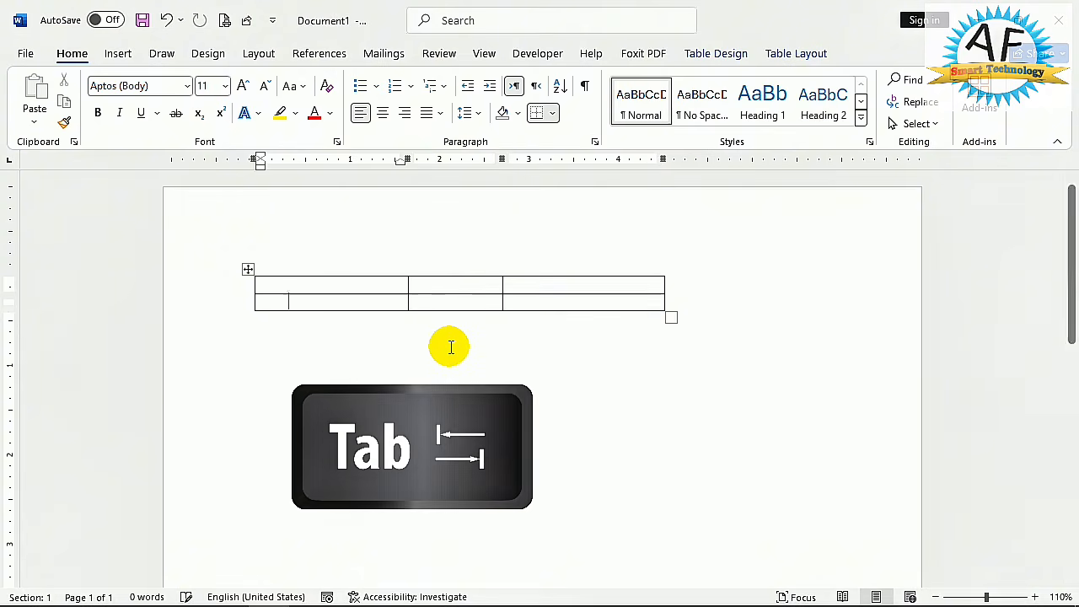
pyautogui.press('Tab')
pyautogui.press('Tab')
pyautogui.press('Tab')
pyautogui.press('Tab')
pyautogui.press('Tab')
pyautogui.press('Tab')
pyautogui.press('Tab')
pyautogui.press('Tab')
pyautogui.press('Tab')
pyautogui.press('Tab')
pyautogui.press('Tab')
pyautogui.press('Tab')
pyautogui.press('Tab')
pyautogui.press('Tab')
pyautogui.press('Tab')
pyautogui.press('Tab')
pyautogui.press('Tab')
pyautogui.press('Tab')
pyautogui.press('Tab')
pyautogui.press('Tab')
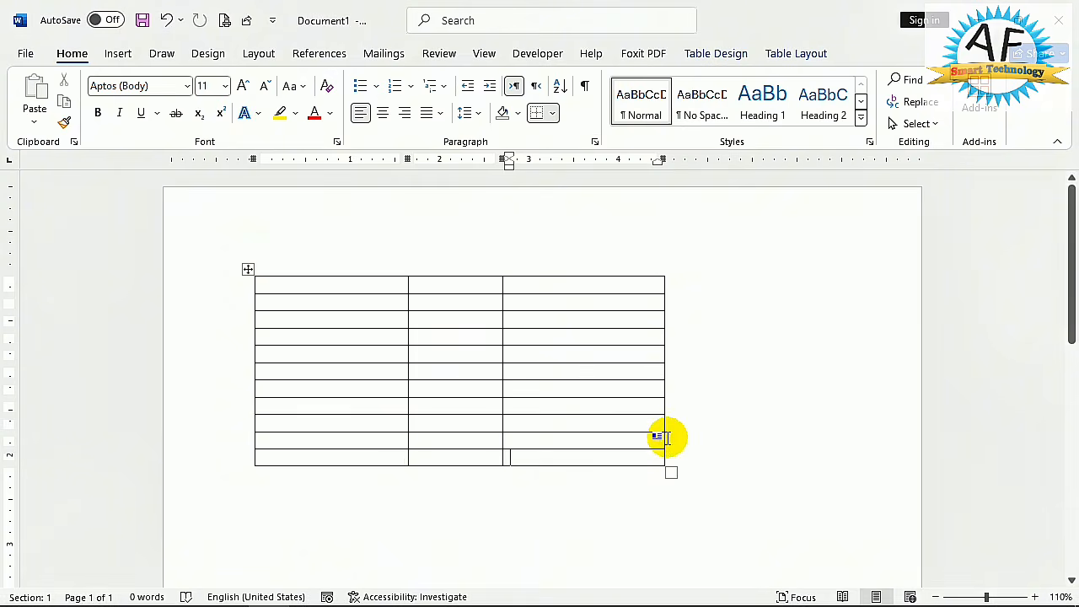
# - Insert a new row after the table's eighth row and another directly above its last row
pyautogui.moveTo(244, 420)
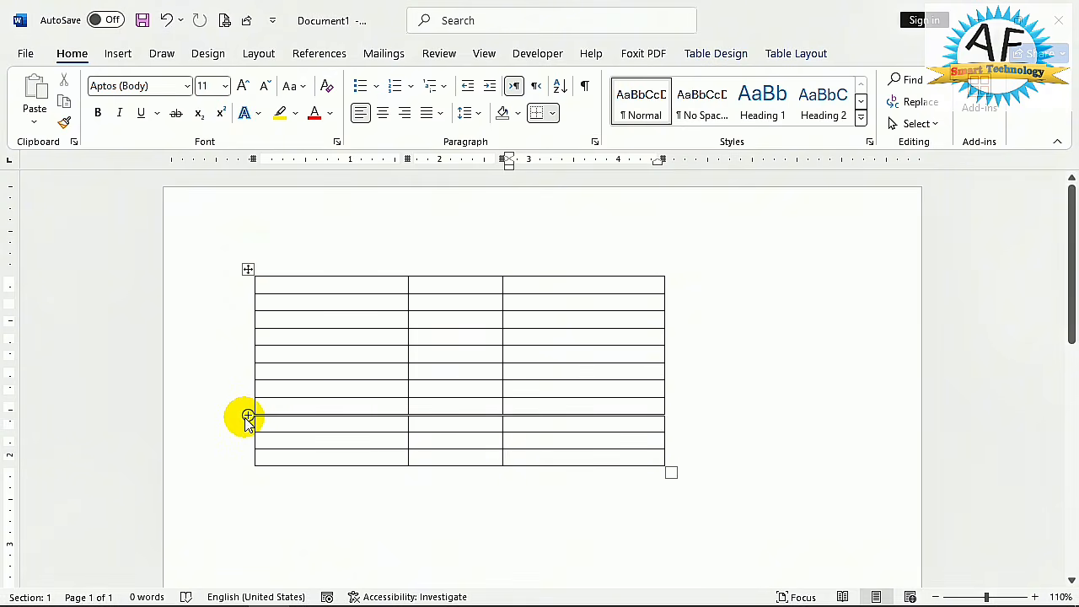
pyautogui.click(247, 415)
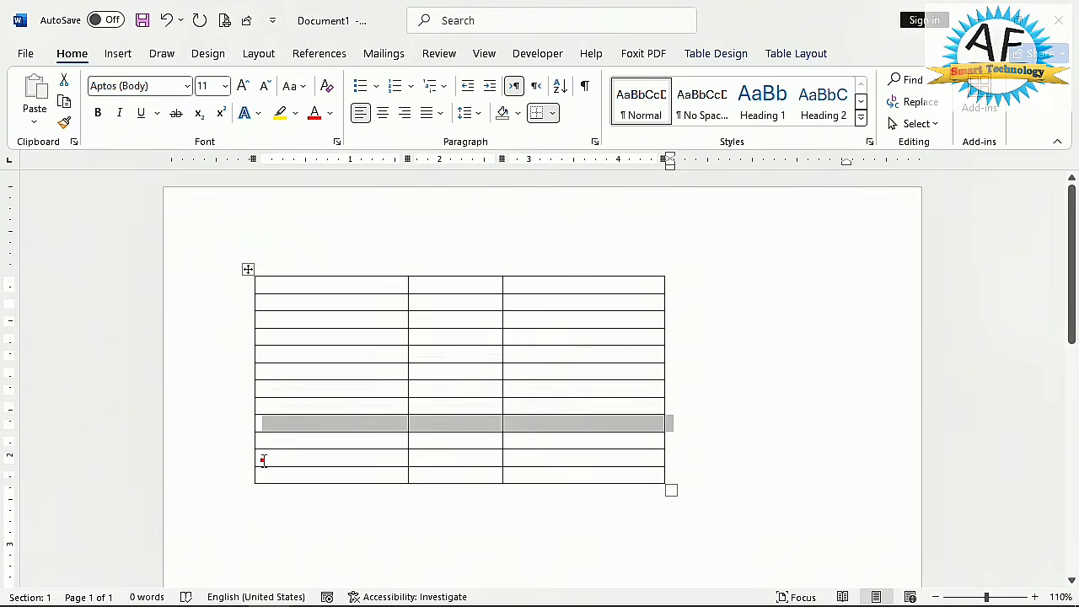
pyautogui.click(257, 464)
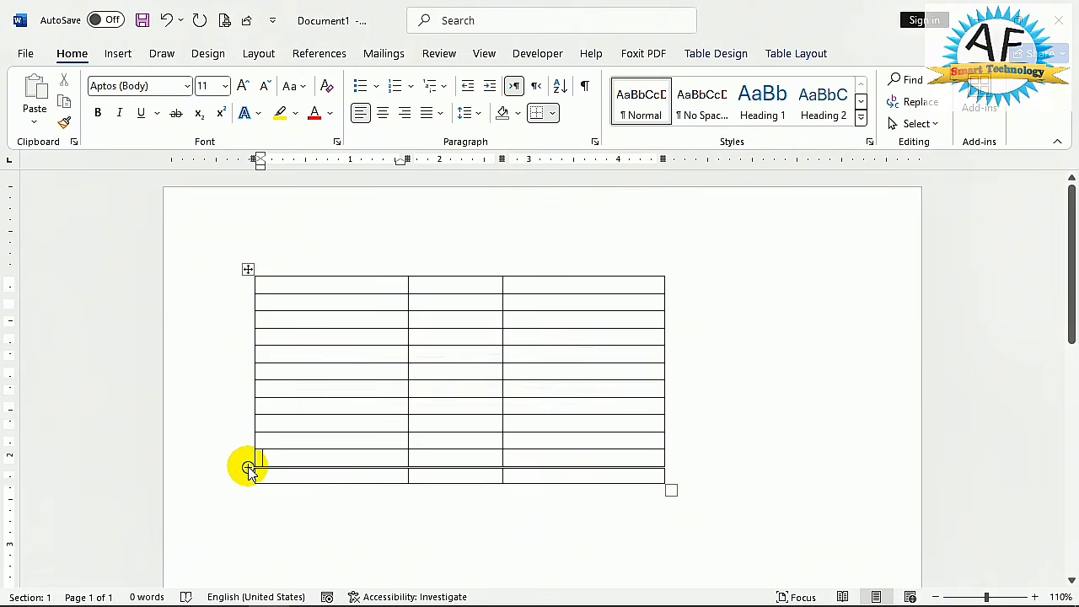
pyautogui.click(247, 467)
# - Insert a new column between the table's first and second columns
pyautogui.click(383, 322)
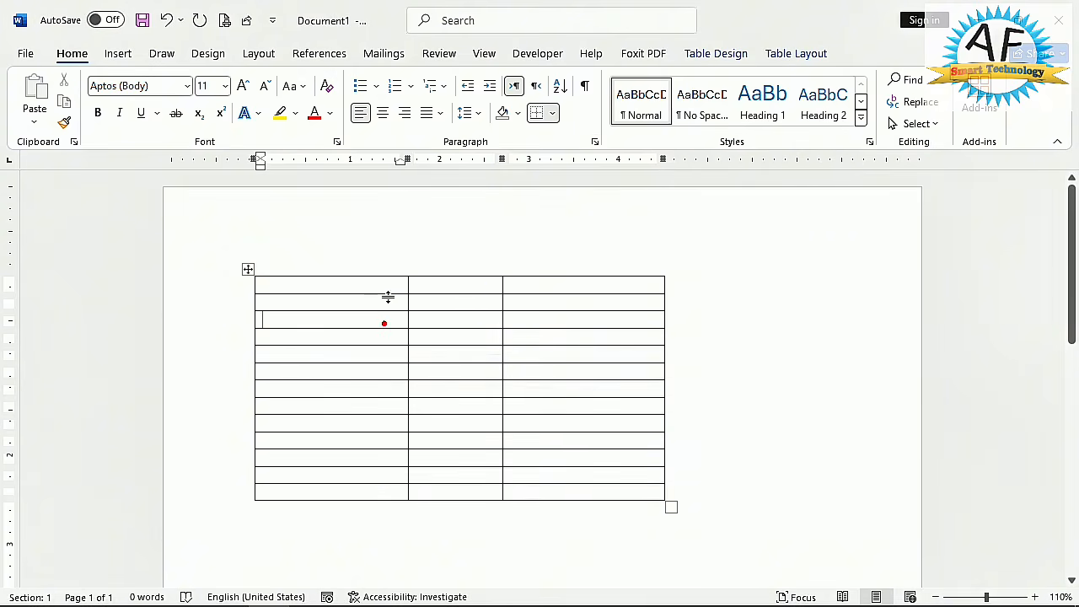
pyautogui.moveTo(408, 274)
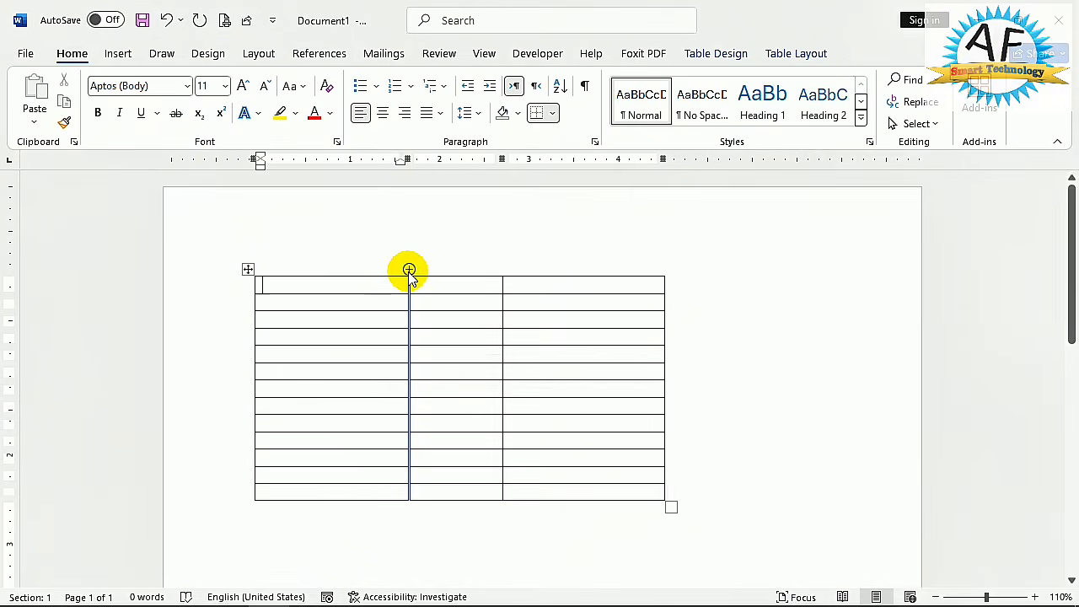
pyautogui.click(409, 269)
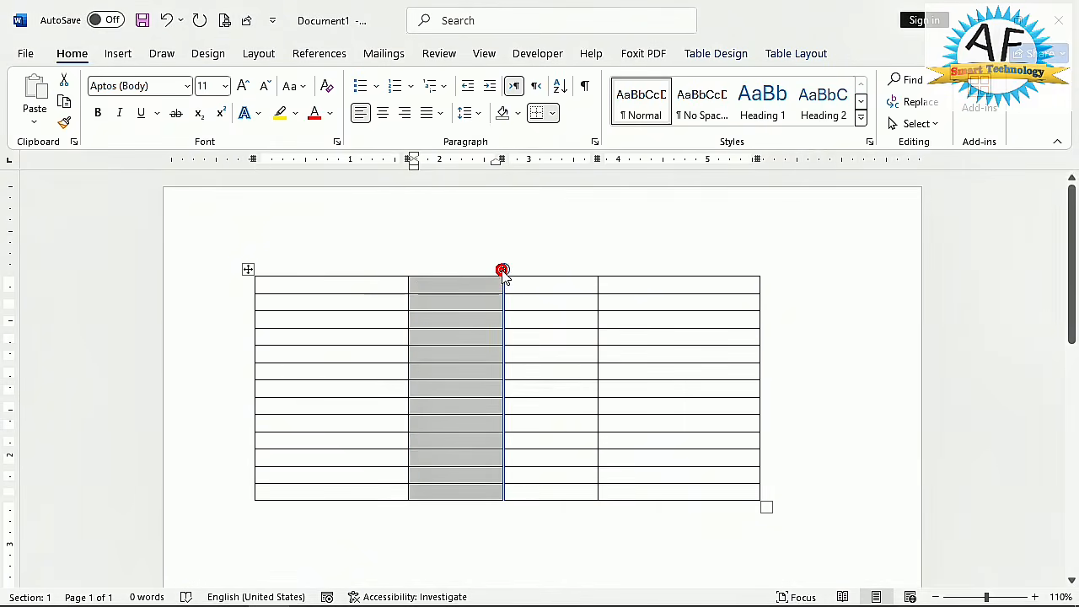
# - Insert new rows below the last table row while the whole second column is selected
pyautogui.click(731, 53)
pyautogui.click(777, 53)
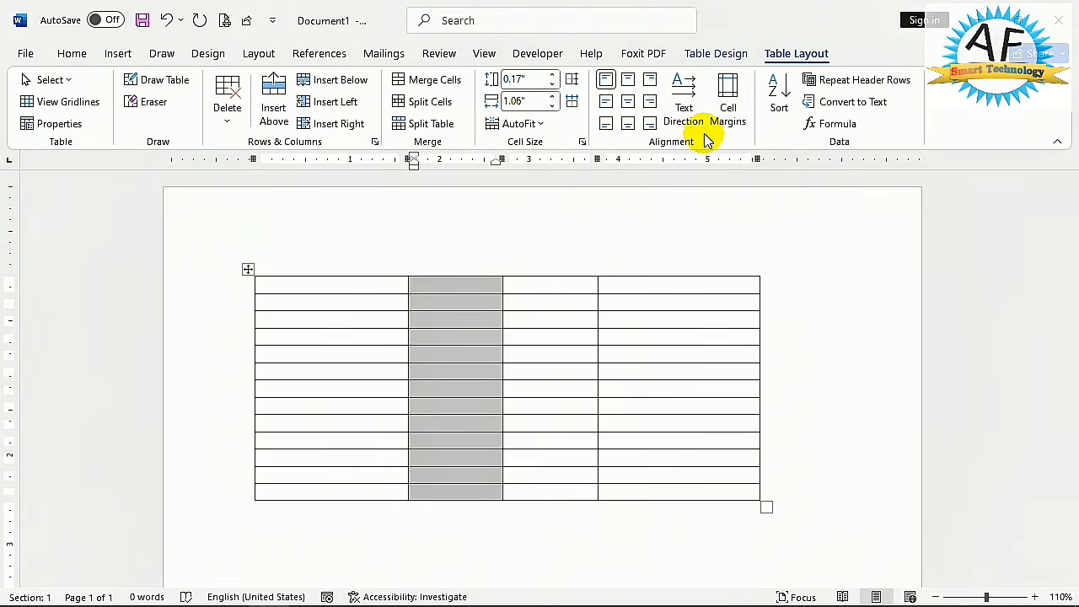
pyautogui.click(721, 55)
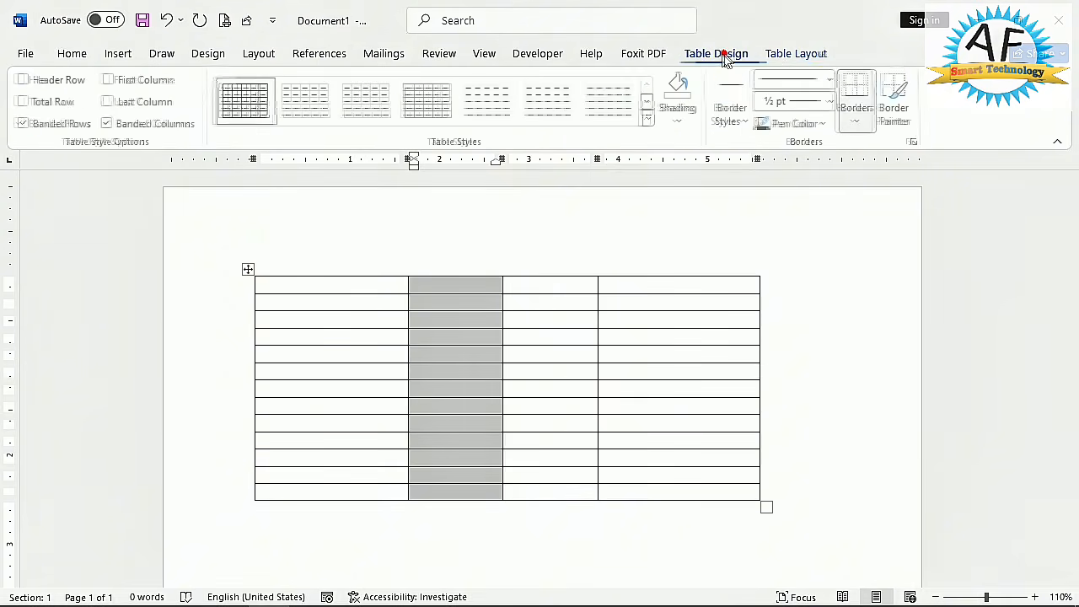
pyautogui.click(767, 53)
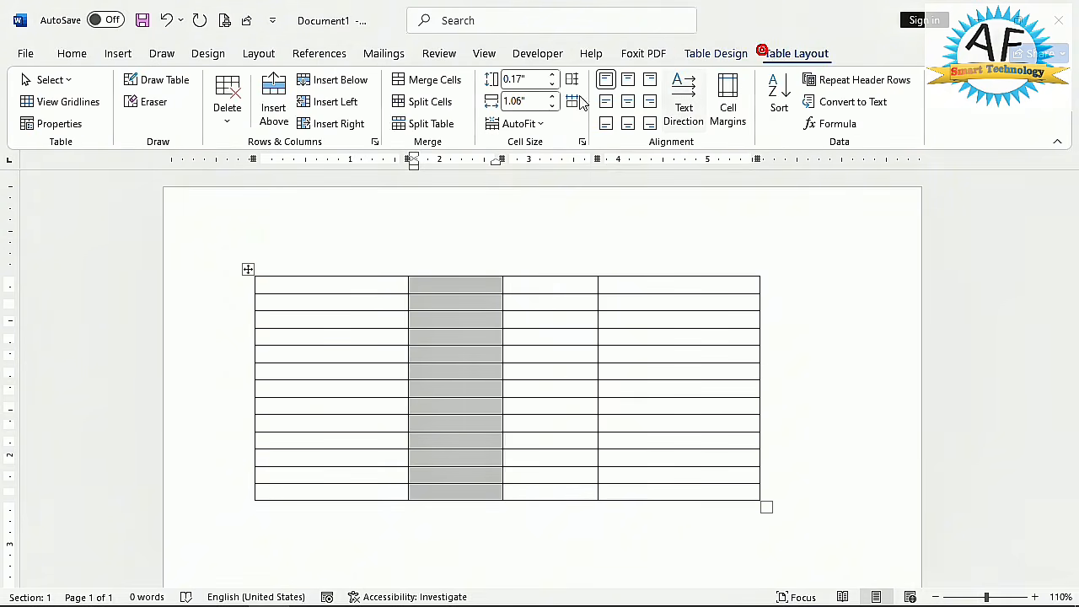
pyautogui.click(343, 82)
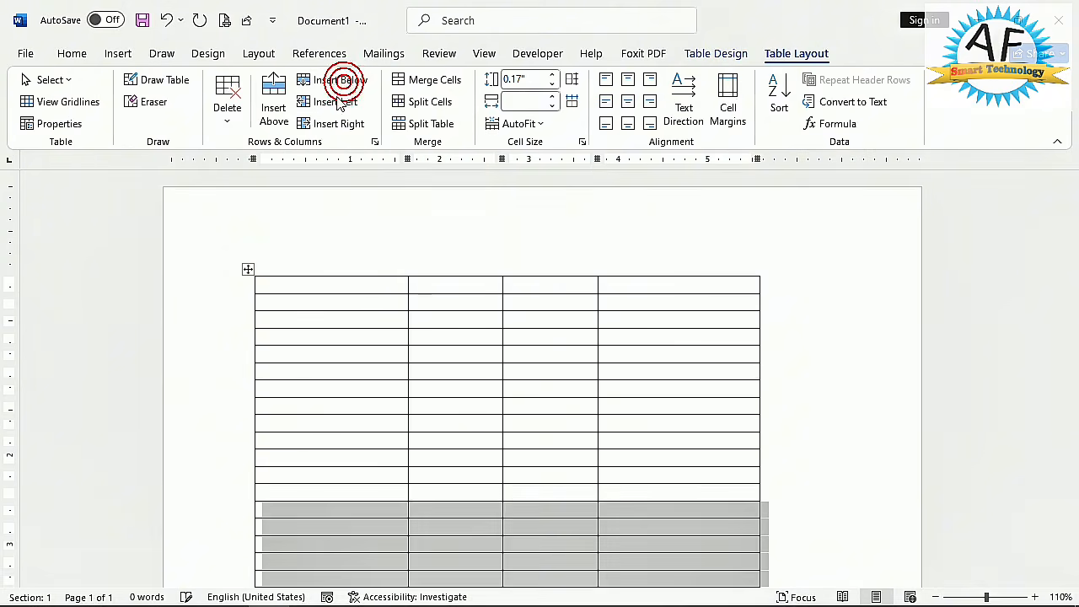
# - Insert four new columns to the left of the table's first column
pyautogui.click(335, 103)
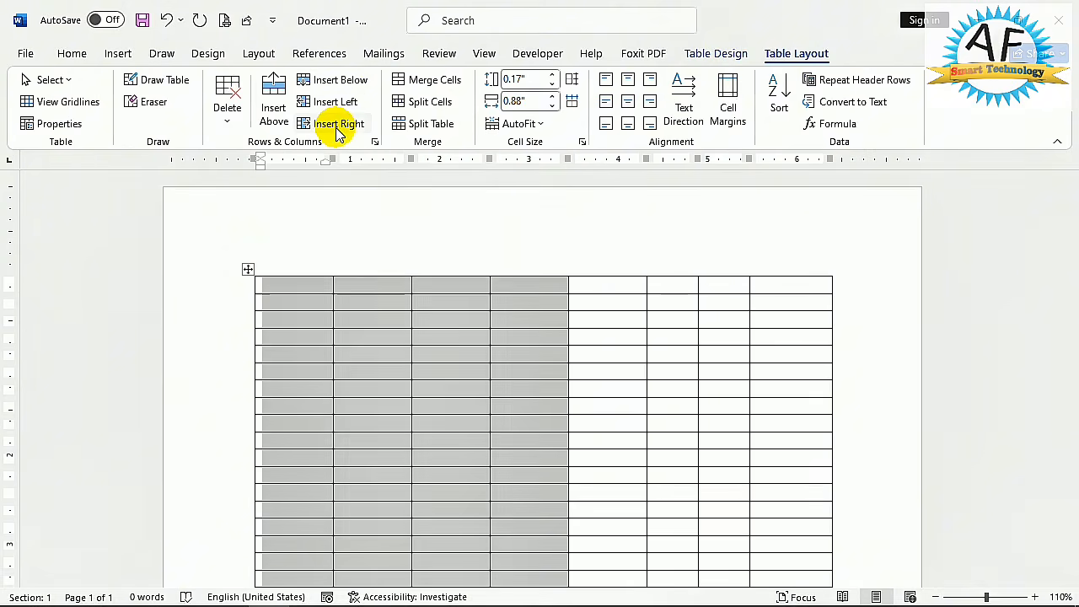
pyautogui.click(315, 247)
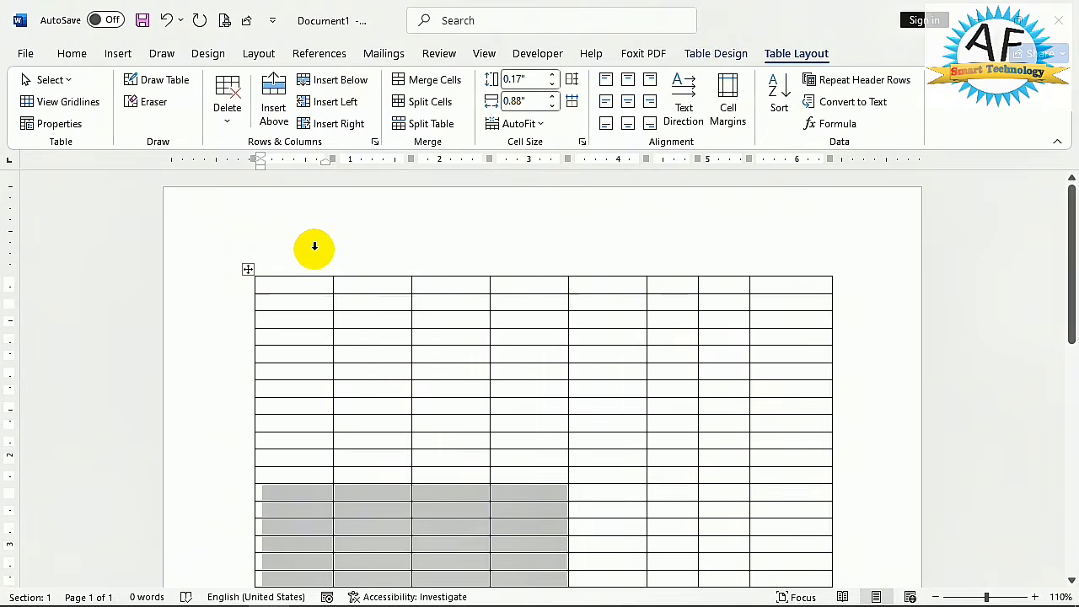
# - Undo the latest row and column insertions, back to the three-column table
pyautogui.hotkey('ctrl', 'z')
pyautogui.hotkey('ctrl', 'z')
pyautogui.hotkey('ctrl', 'z')
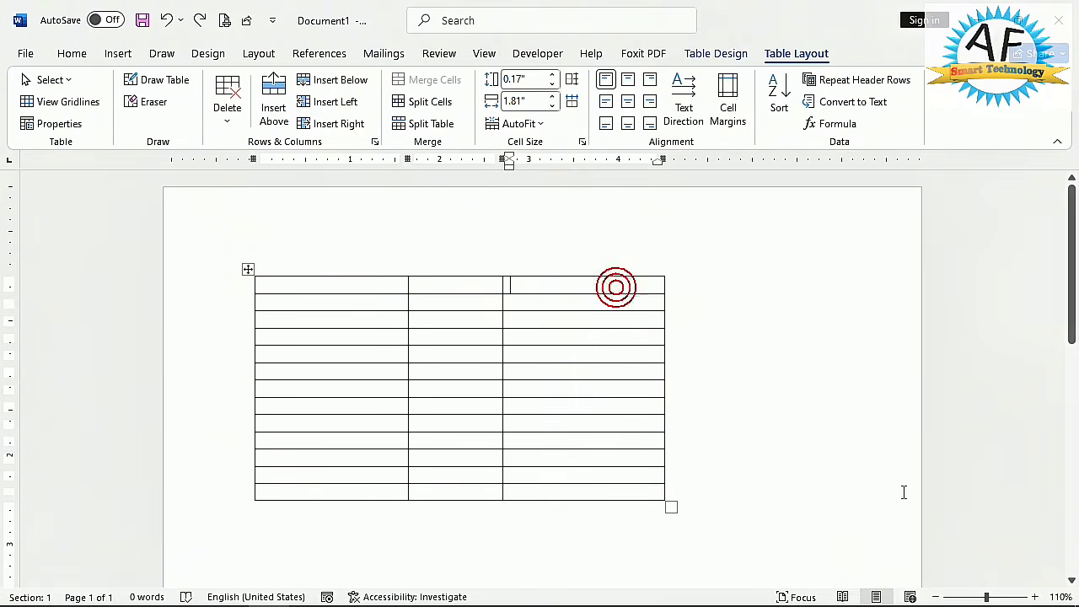
pyautogui.write('k')
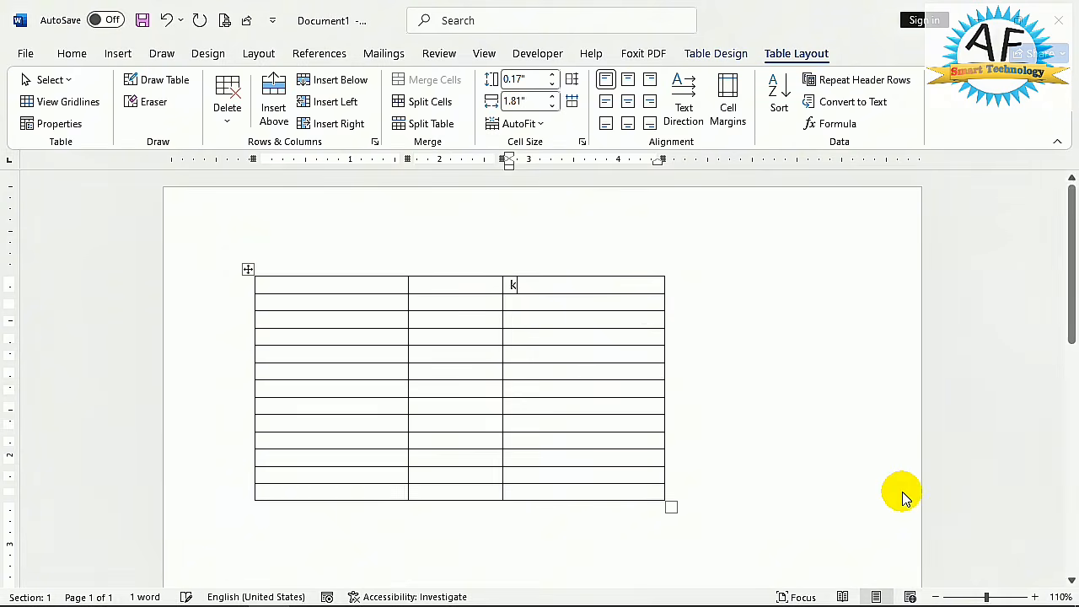
pyautogui.press('F12')
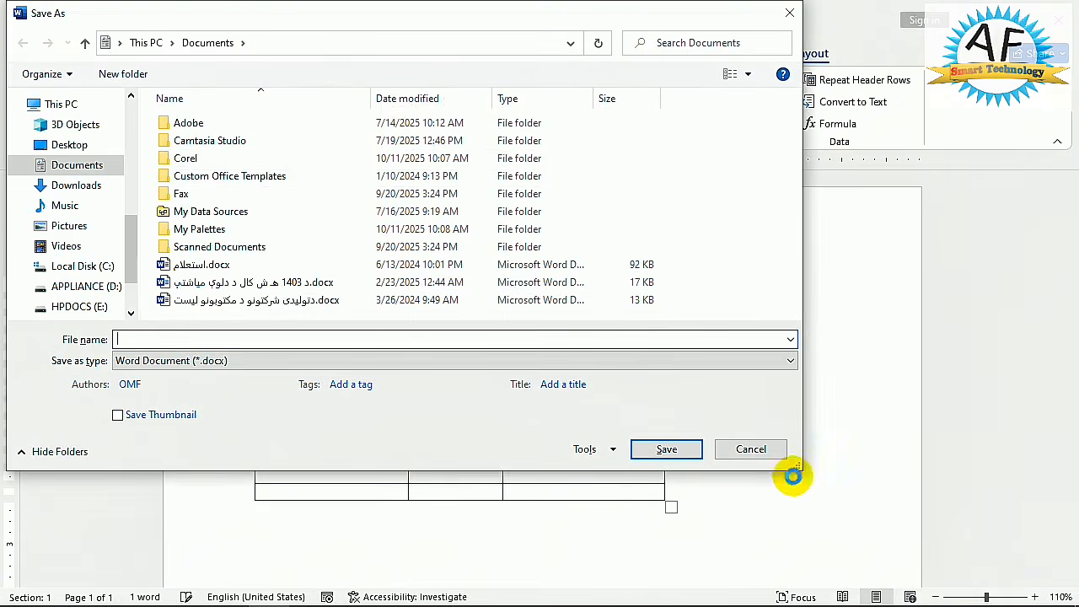
pyautogui.click(764, 452)
# - Switch the input language to Pashto and enter the headers نوم and دنده in the first row's third and second cells
pyautogui.press('super+space')
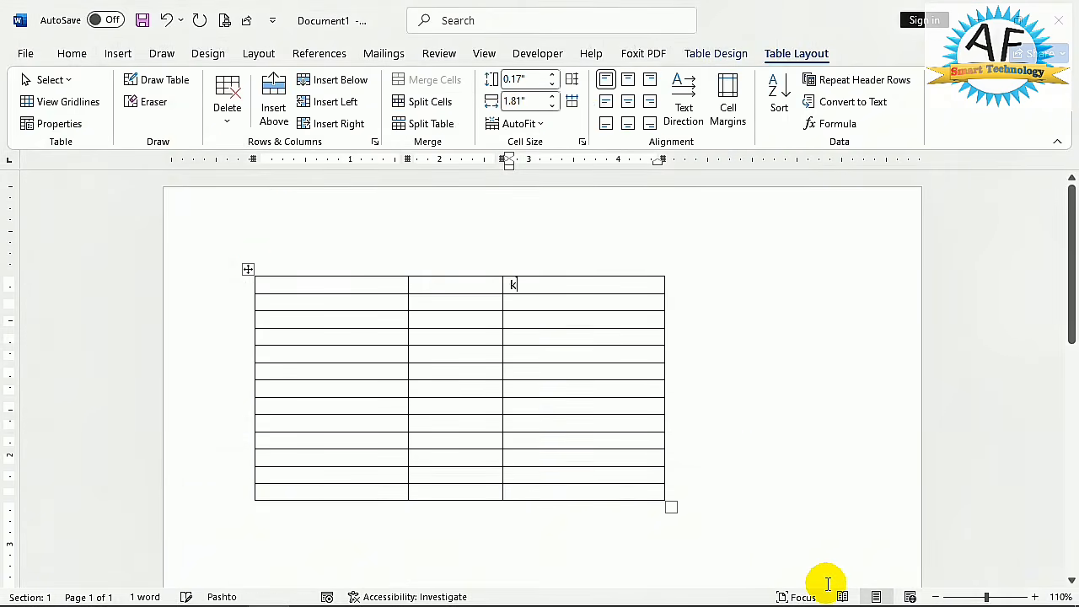
pyautogui.write('ت')
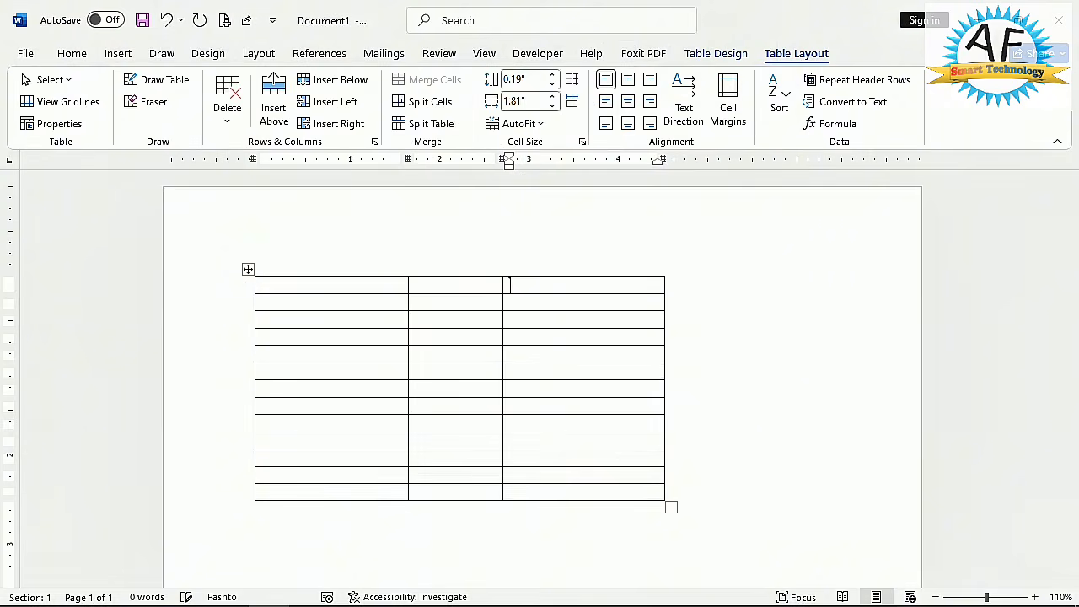
pyautogui.write('م')
pyautogui.press('Tab')
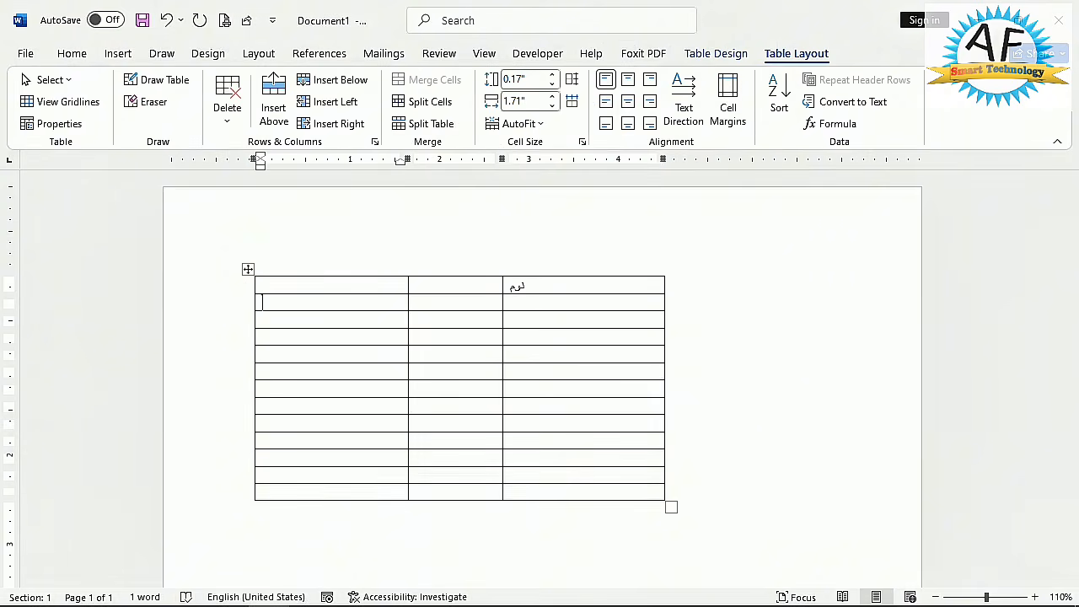
pyautogui.click(441, 285)
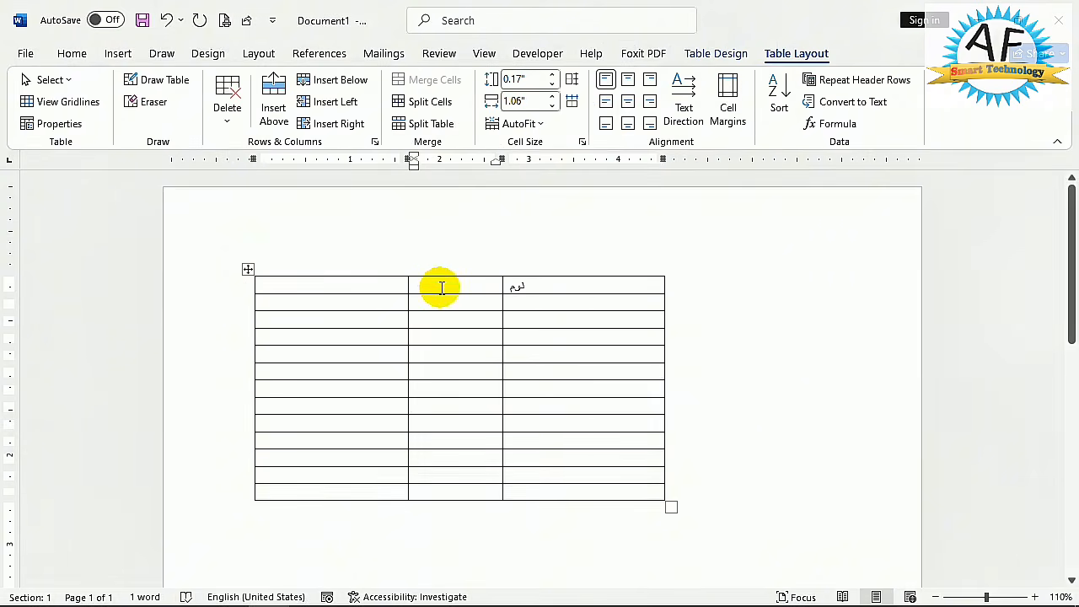
pyautogui.write('ولدیت')
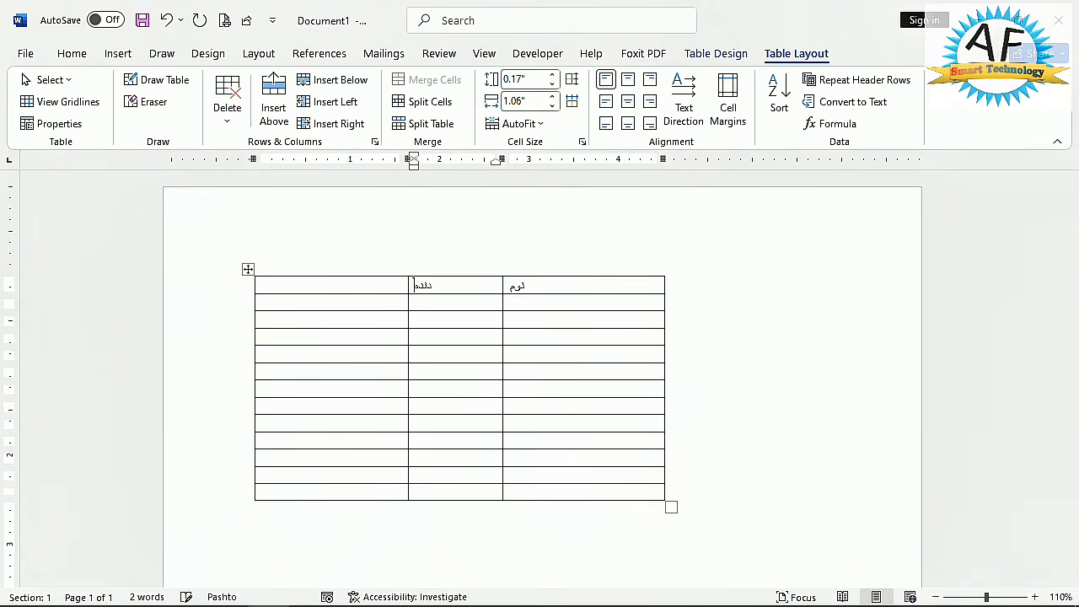
# - Set the table direction to right-to-left in the table's properties
pyautogui.click(309, 287)
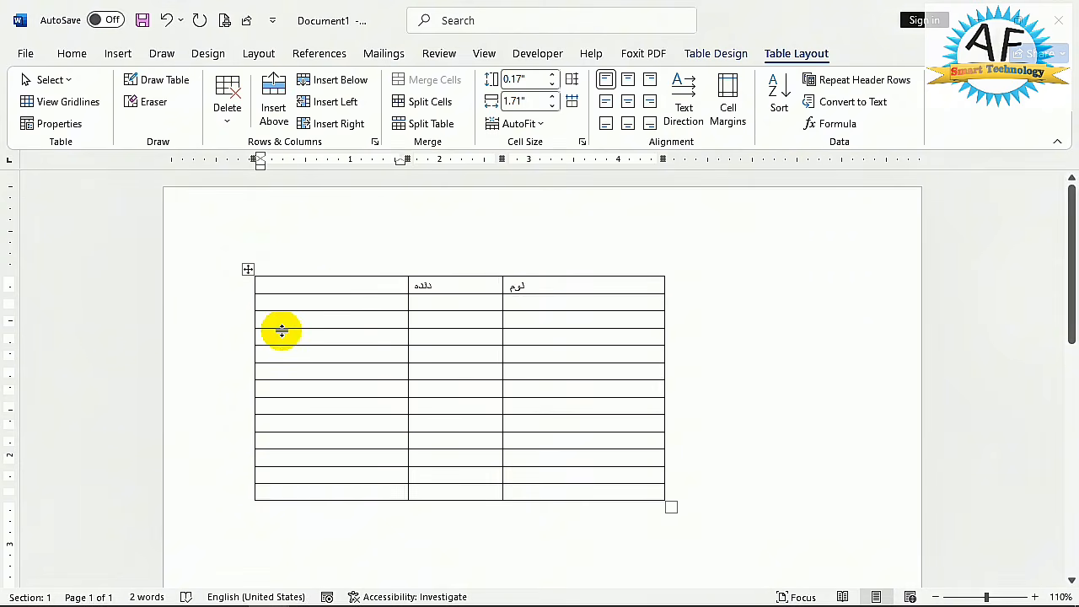
pyautogui.moveTo(250, 346)
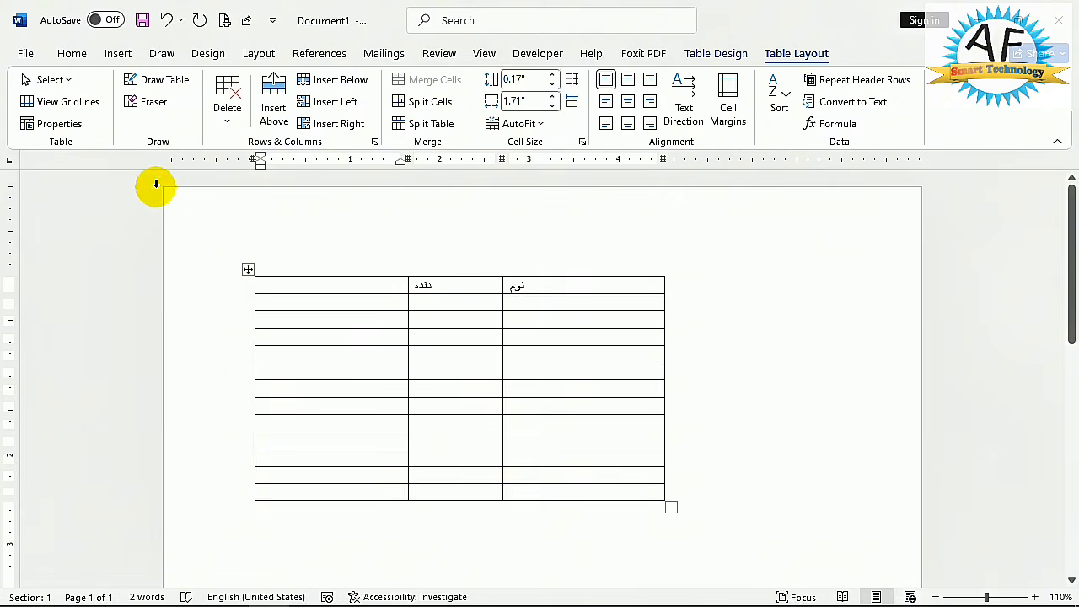
pyautogui.click(63, 123)
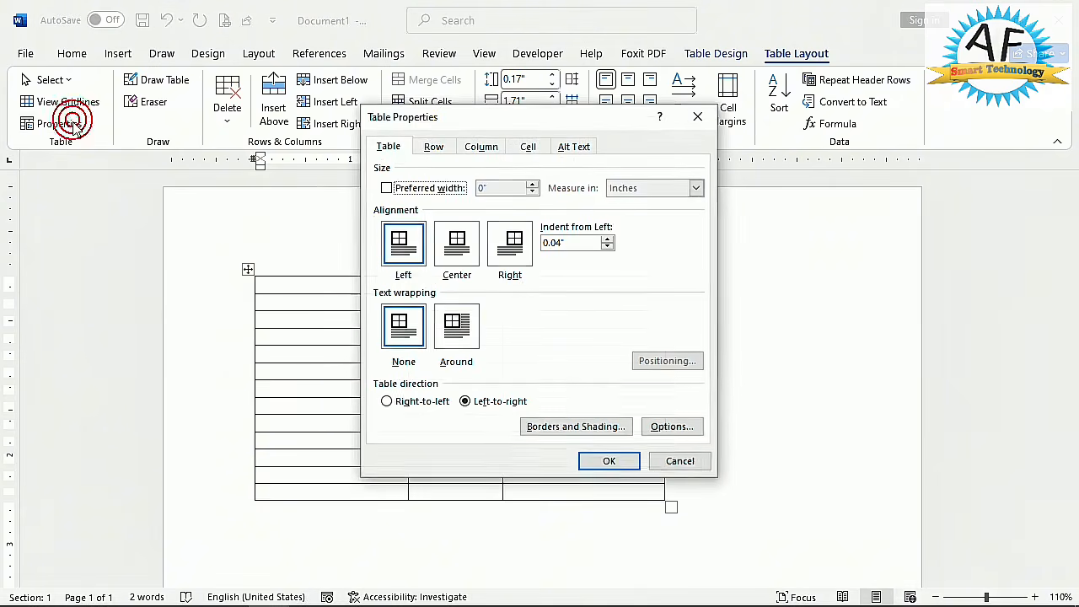
pyautogui.click(417, 402)
pyautogui.click(625, 463)
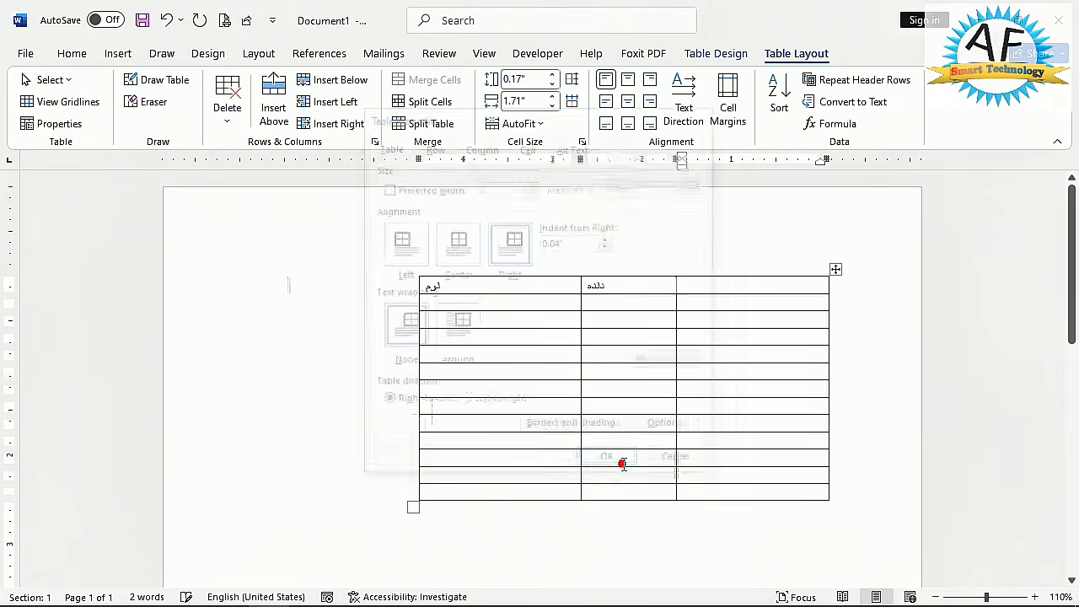
# - Enter the header نوم in the first row's empty cell and replace the last column's header with معاش
pyautogui.click(432, 287)
pyautogui.click(629, 285)
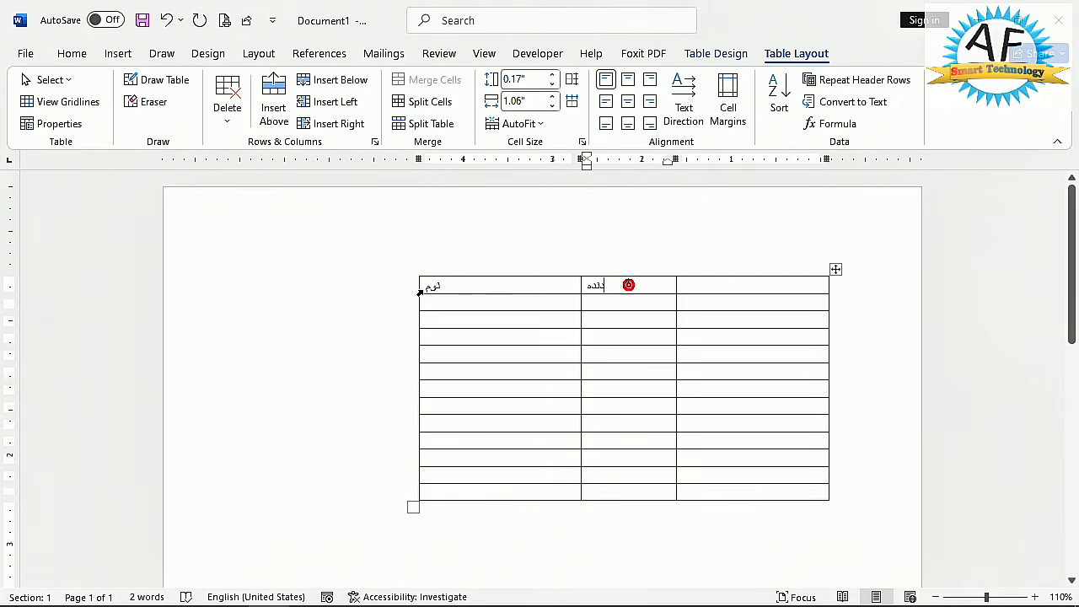
pyautogui.click(746, 287)
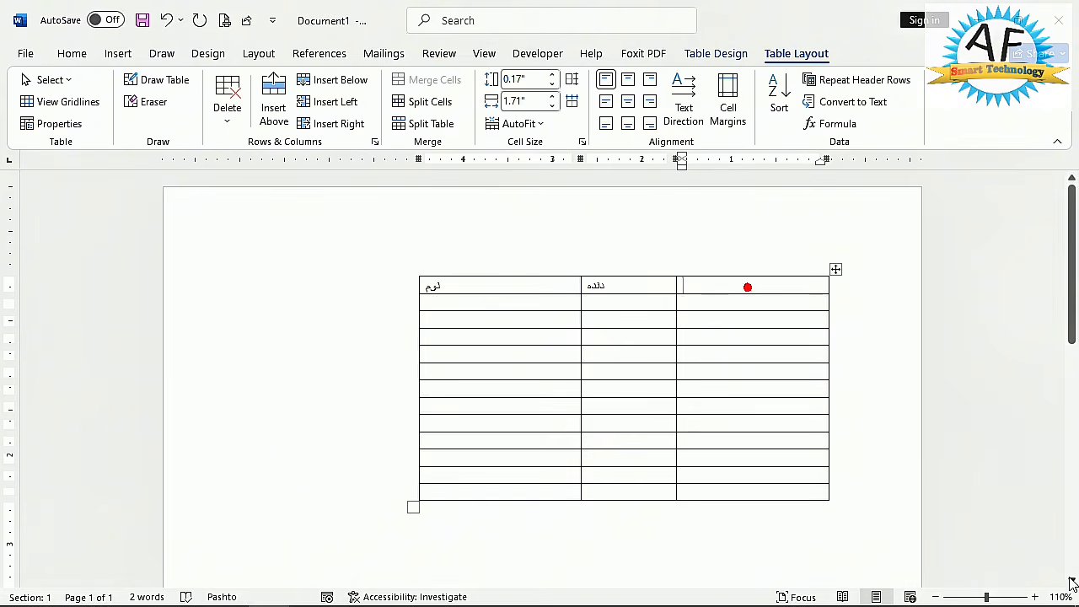
pyautogui.write('نوم')
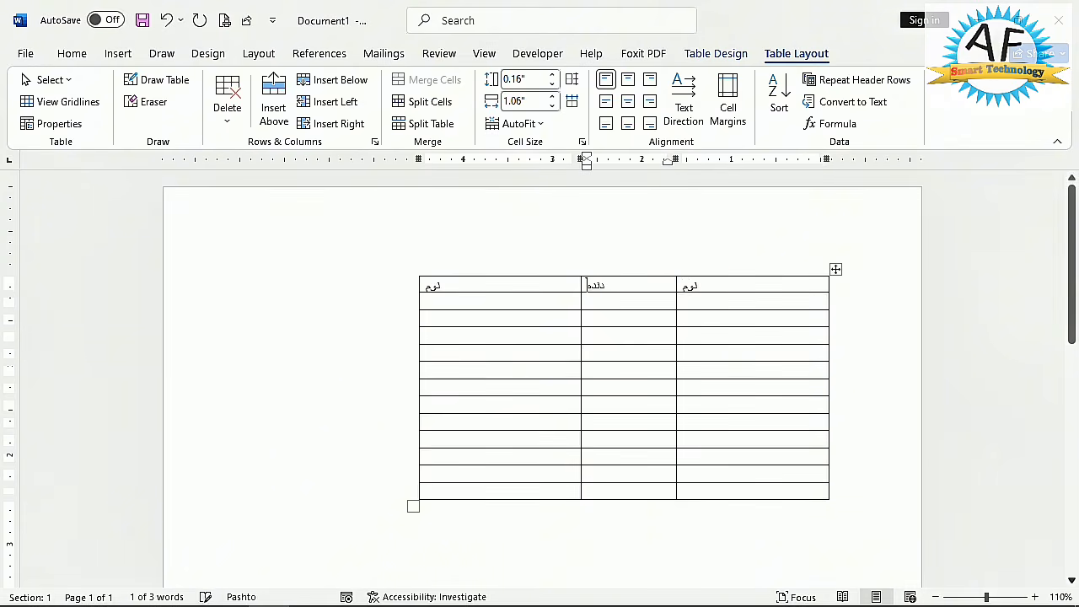
pyautogui.click(486, 285)
pyautogui.write('معاش')
# - Enter a person's name in the second row, directly below the نوم header beside the دنده column
pyautogui.click(630, 296)
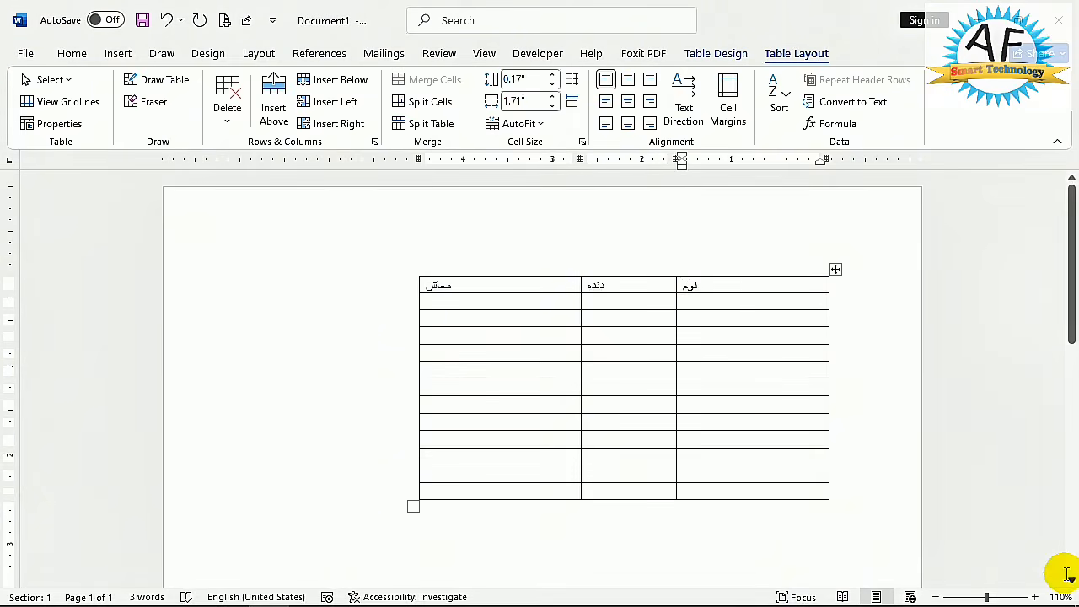
pyautogui.click(701, 302)
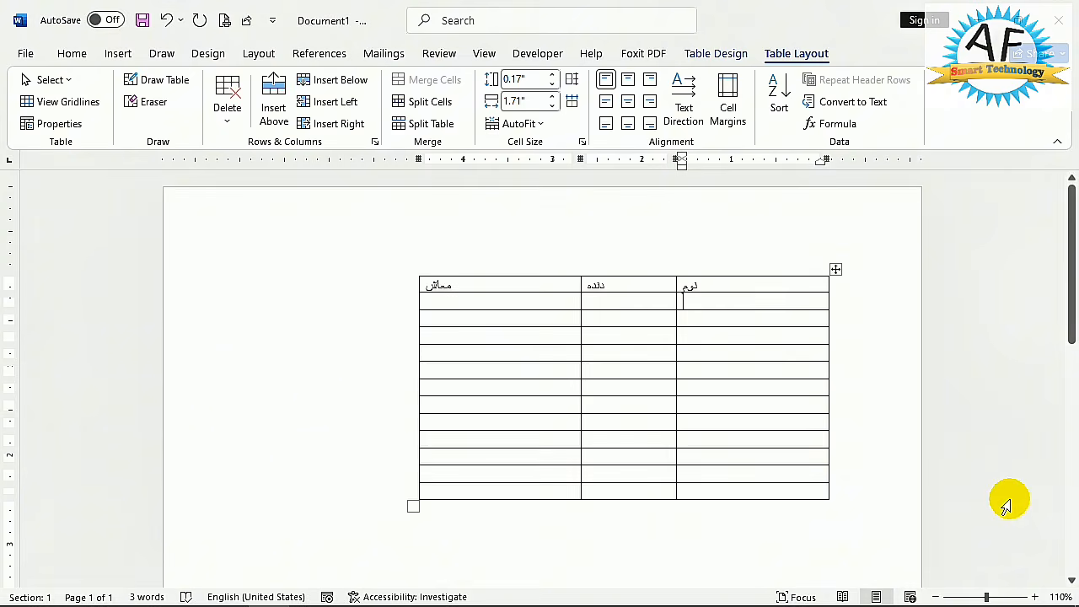
pyautogui.write('خان')
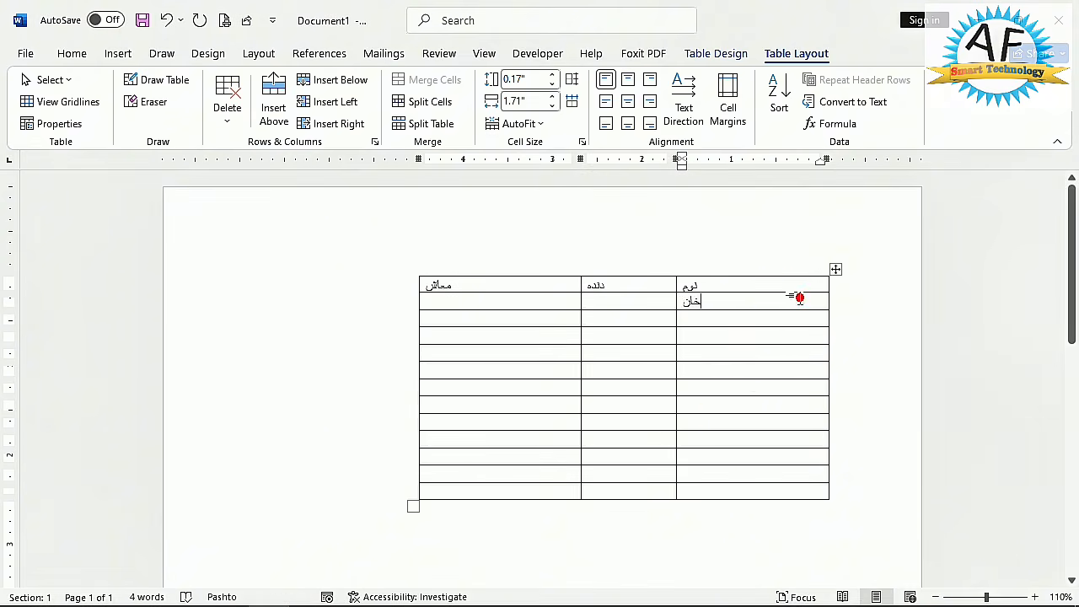
# - Insert a new column to the right of the نوم column and give it the header شماره
pyautogui.click(352, 126)
pyautogui.click(720, 284)
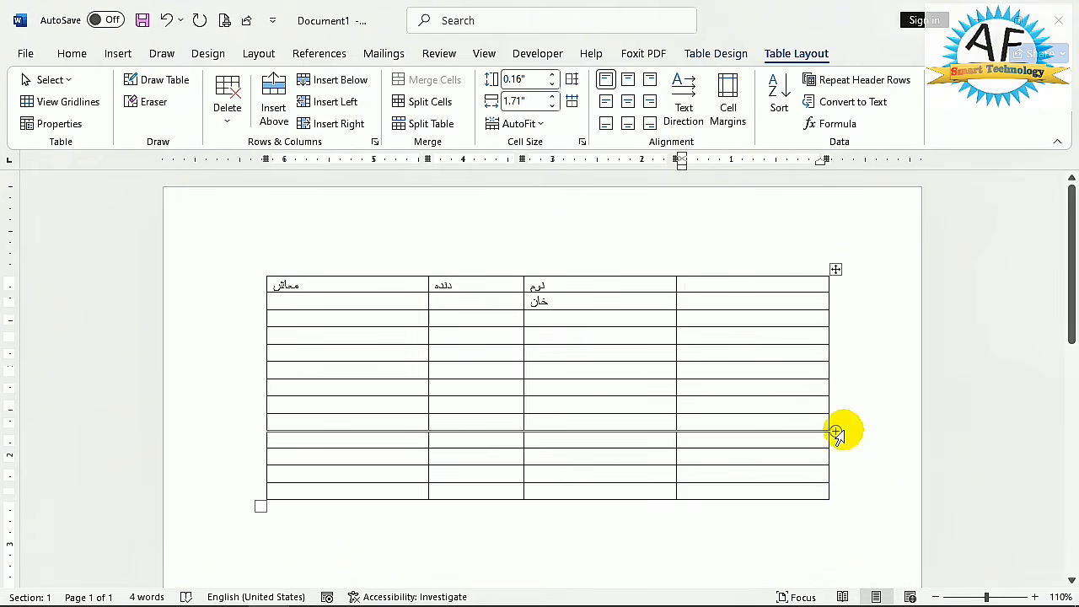
pyautogui.write('شماره')
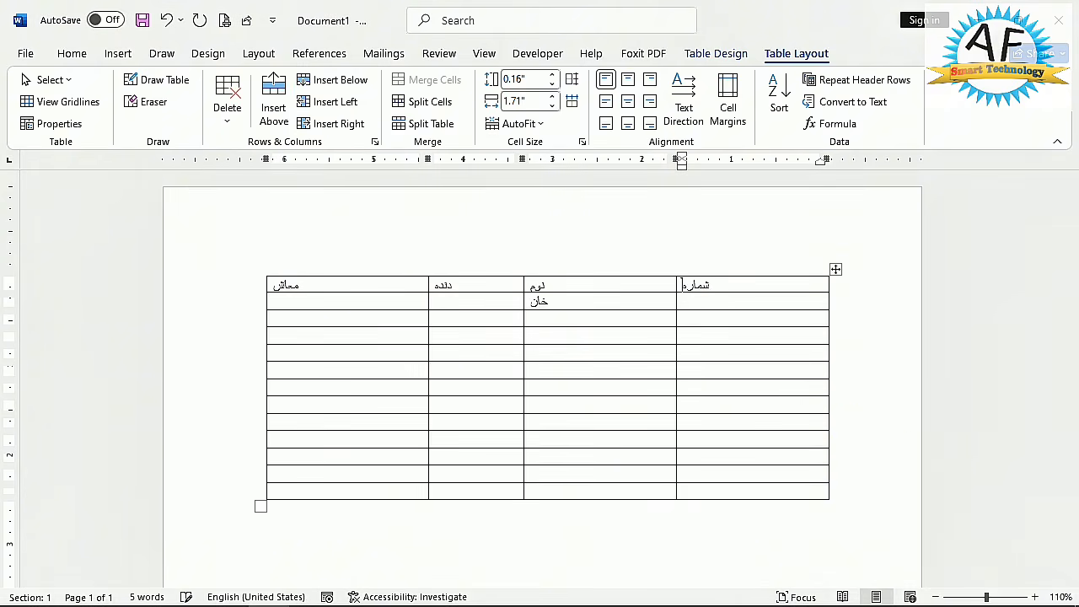
pyautogui.hotkey('alt', 'shift')
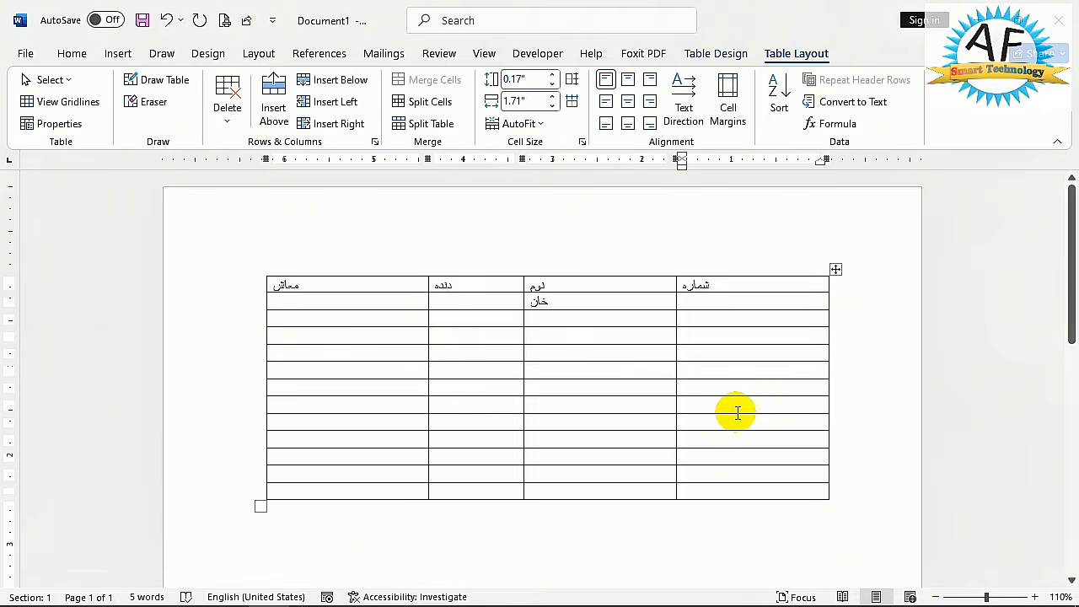
pyautogui.write('12')
pyautogui.press('BackSpace')
pyautogui.press('BackSpace')
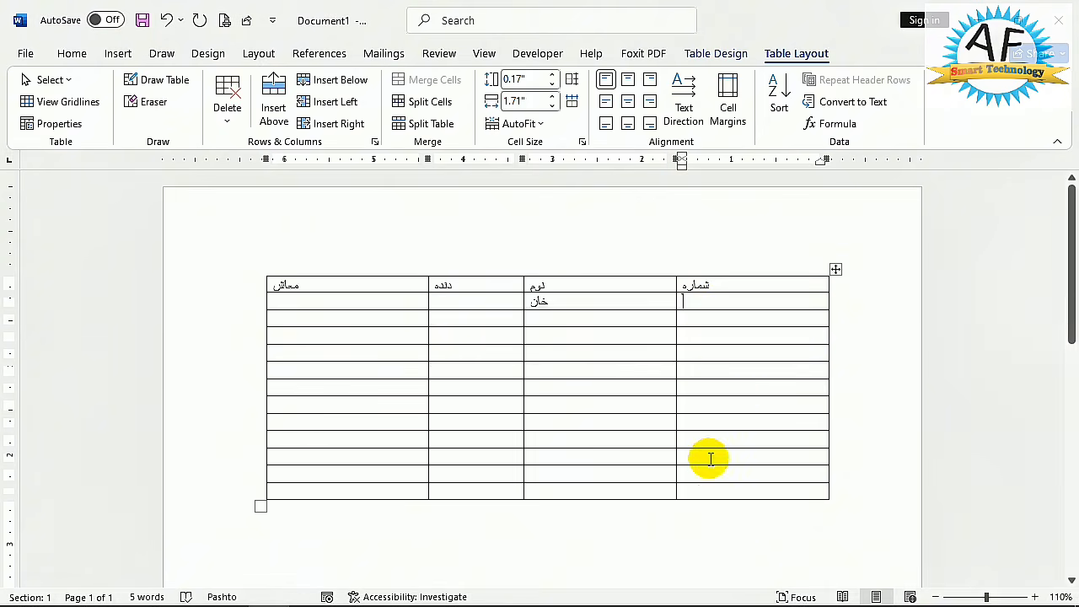
# - Apply automatic 1., 2., 3. numbering to all the cells below the شماره header
pyautogui.click(707, 305)
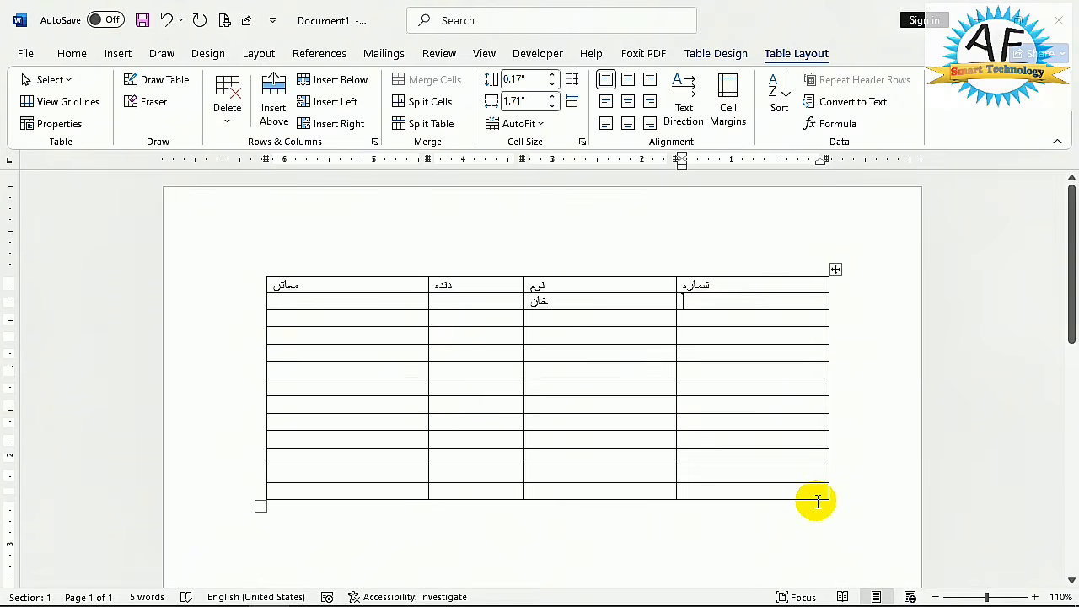
pyautogui.hotkey('shift', 'Down')
pyautogui.hotkey('shift', 'Down')
pyautogui.hotkey('shift', 'Down')
pyautogui.hotkey('shift', 'Down')
pyautogui.hotkey('shift', 'Down')
pyautogui.hotkey('shift', 'Down')
pyautogui.hotkey('shift', 'Down')
pyautogui.hotkey('shift', 'Down')
pyautogui.hotkey('shift', 'Down')
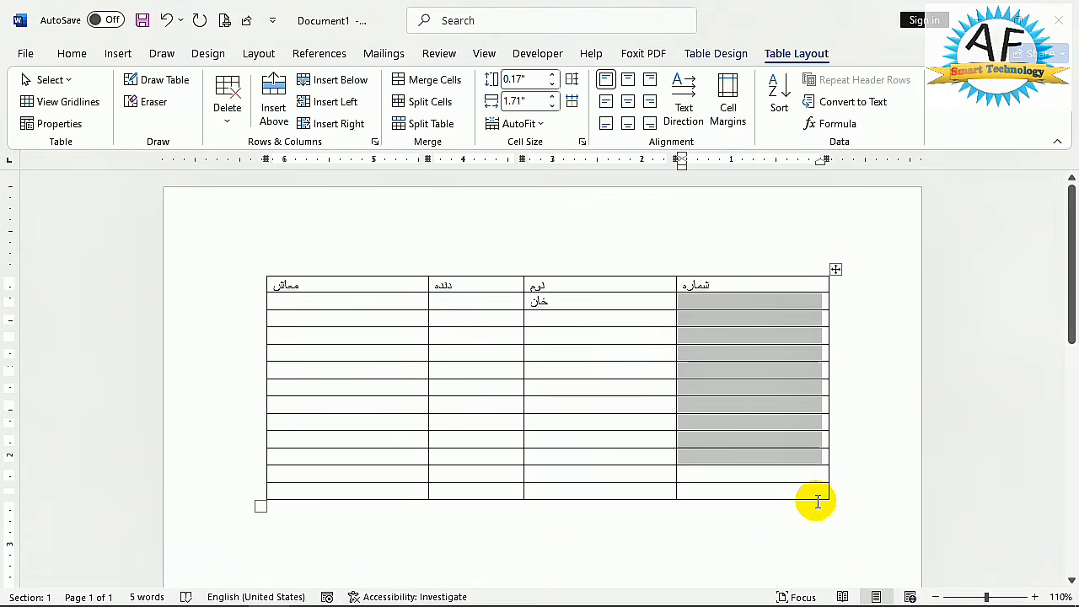
pyautogui.hotkey('shift', 'Down')
pyautogui.hotkey('shift', 'Down')
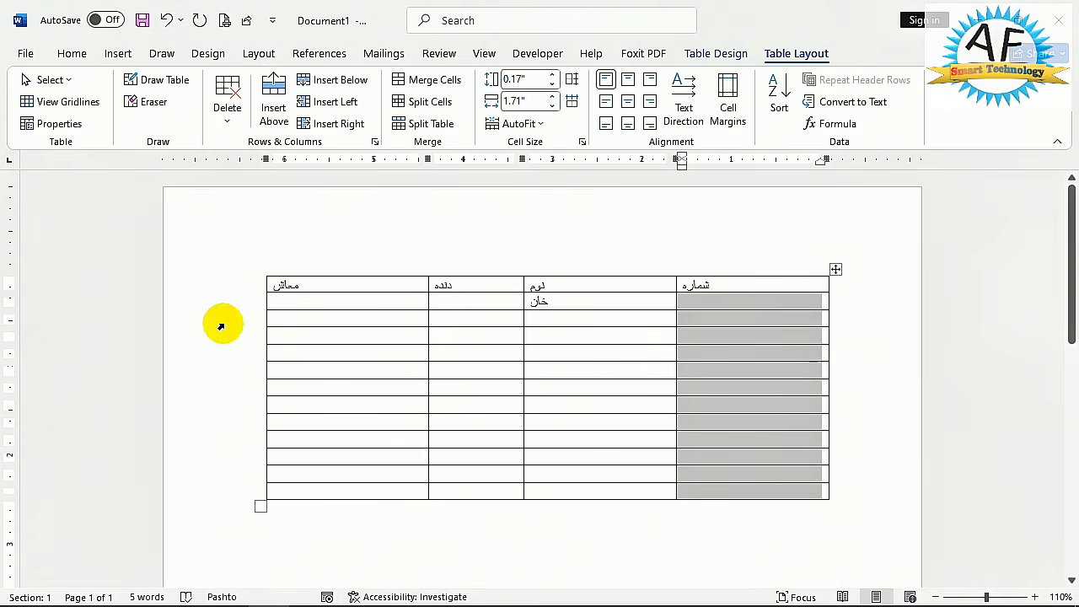
pyautogui.click(71, 54)
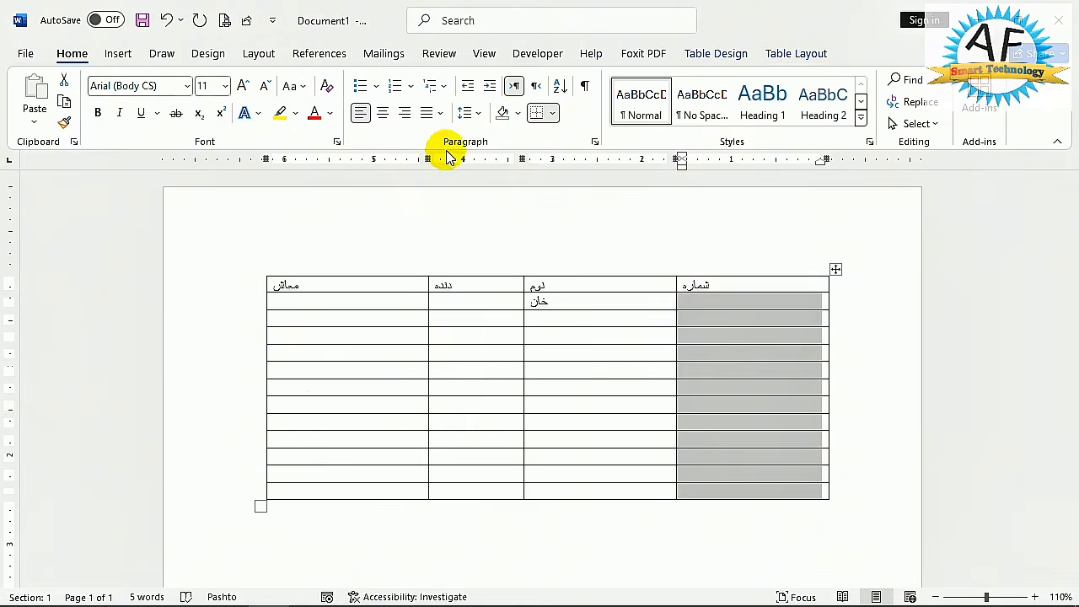
pyautogui.click(411, 88)
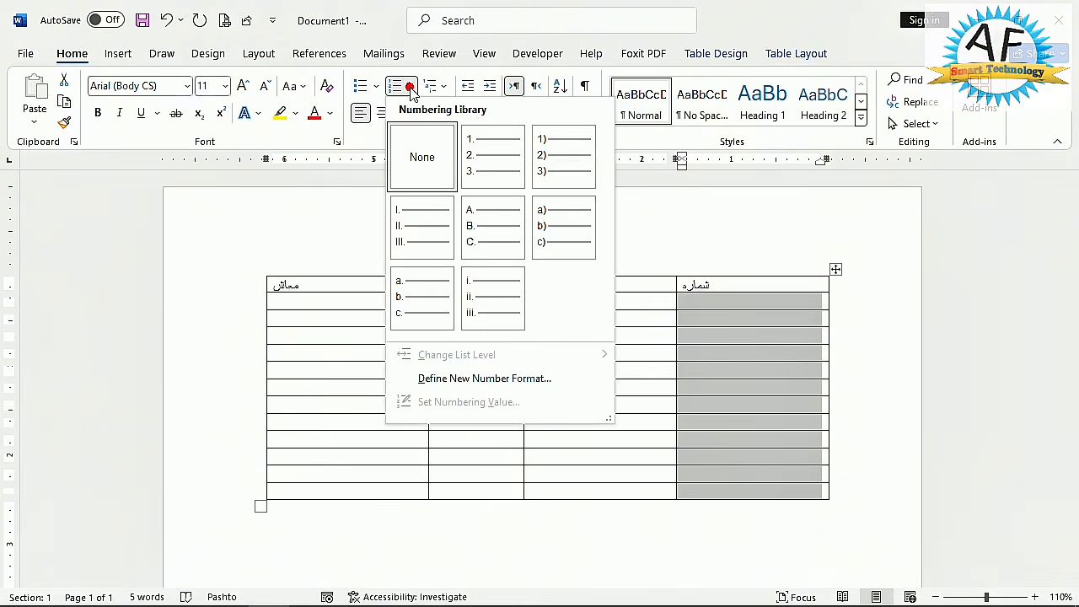
pyautogui.click(492, 157)
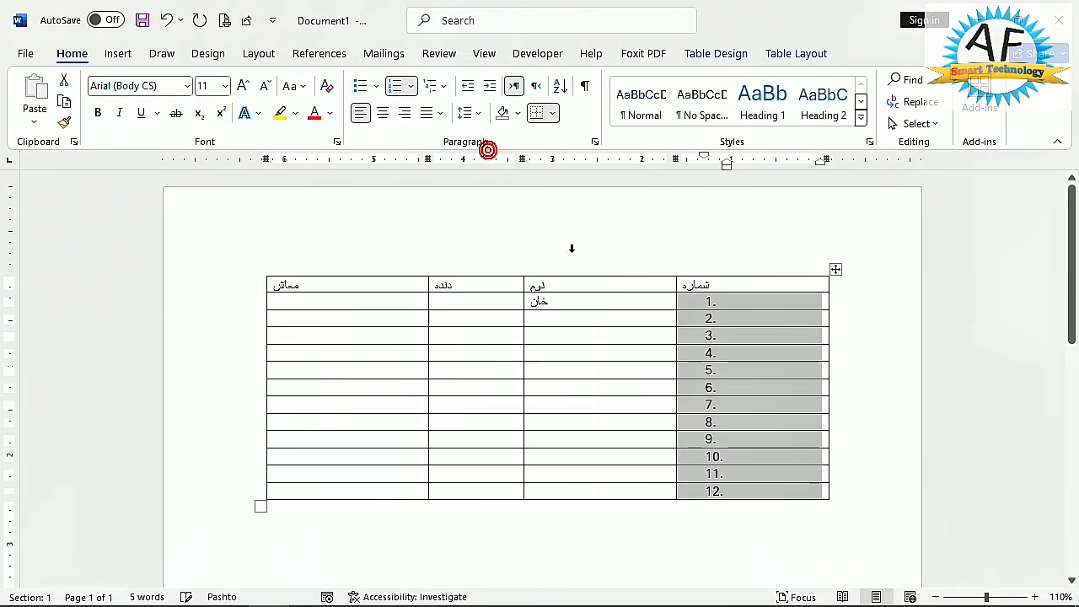
# - Extend the table from its last row with additional automatically numbered rows, up to number 22
pyautogui.click(616, 489)
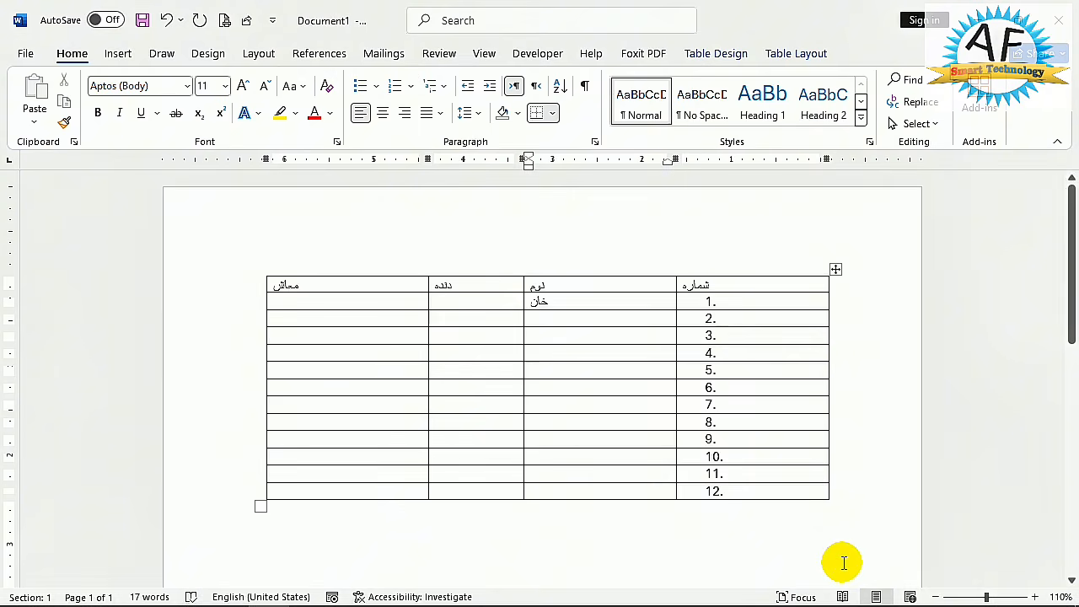
pyautogui.press('Tab')
pyautogui.press('Tab')
pyautogui.press('Tab')
pyautogui.press('Tab')
pyautogui.press('Tab')
pyautogui.press('Tab')
pyautogui.press('Tab')
pyautogui.press('Tab')
pyautogui.press('Tab')
pyautogui.press('Tab')
pyautogui.press('Tab')
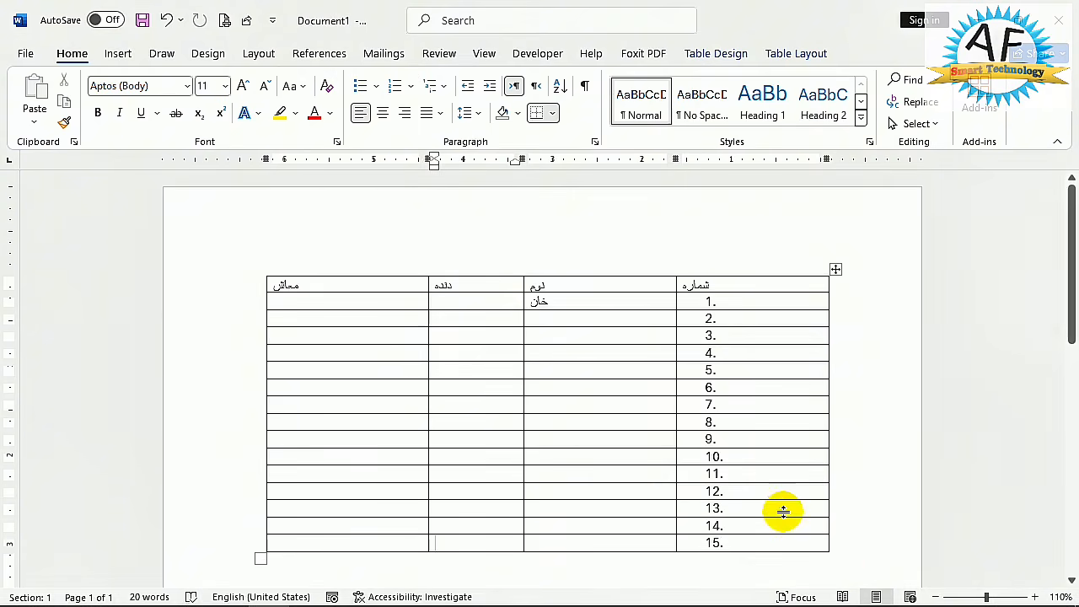
pyautogui.press('Tab')
pyautogui.press('Tab')
pyautogui.press('Tab')
pyautogui.press('Tab')
pyautogui.press('Tab')
pyautogui.press('Tab')
pyautogui.press('Tab')
pyautogui.press('Tab')
pyautogui.press('Tab')
pyautogui.press('Tab')
pyautogui.press('Tab')
pyautogui.press('Tab')
pyautogui.press('Tab')
pyautogui.press('Tab')
pyautogui.press('Tab')
pyautogui.press('Tab')
pyautogui.press('Tab')
pyautogui.press('Tab')
pyautogui.press('Tab')
pyautogui.press('Tab')
pyautogui.press('Tab')
pyautogui.press('Tab')
pyautogui.press('Tab')
pyautogui.press('Tab')
pyautogui.press('Tab')
pyautogui.press('Tab')
pyautogui.press('Tab')
pyautogui.press('Tab')
pyautogui.press('Tab')
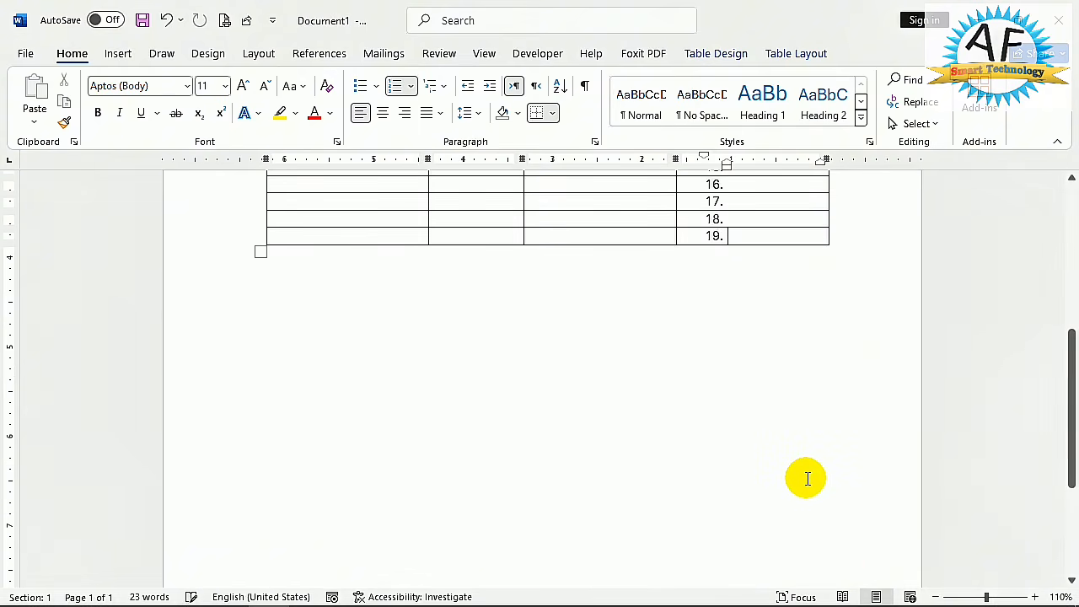
pyautogui.scroll(5, 216, 270)
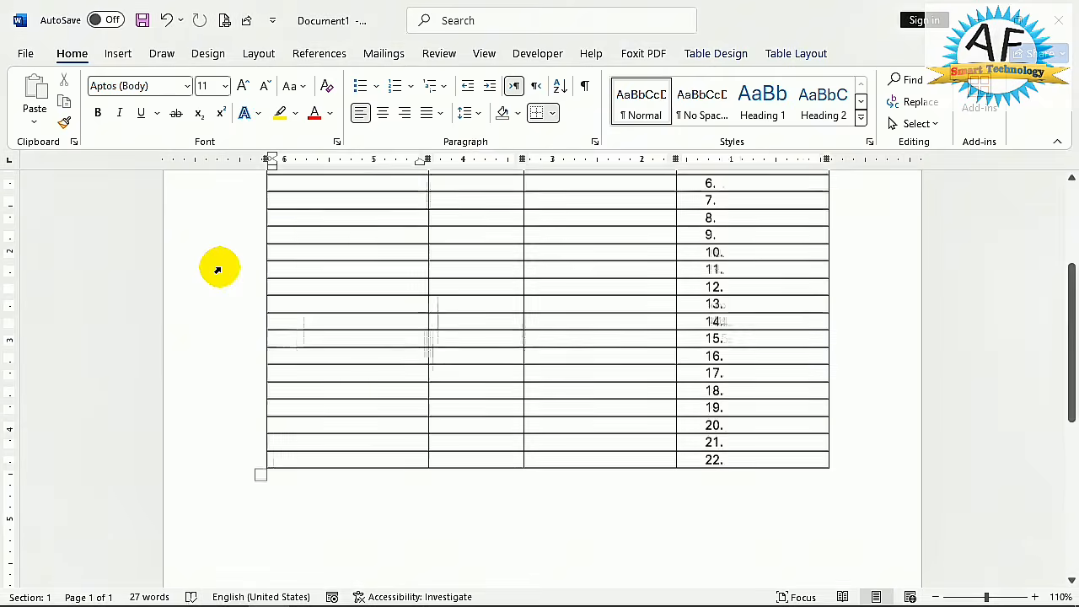
pyautogui.scroll(3, 560, 250)
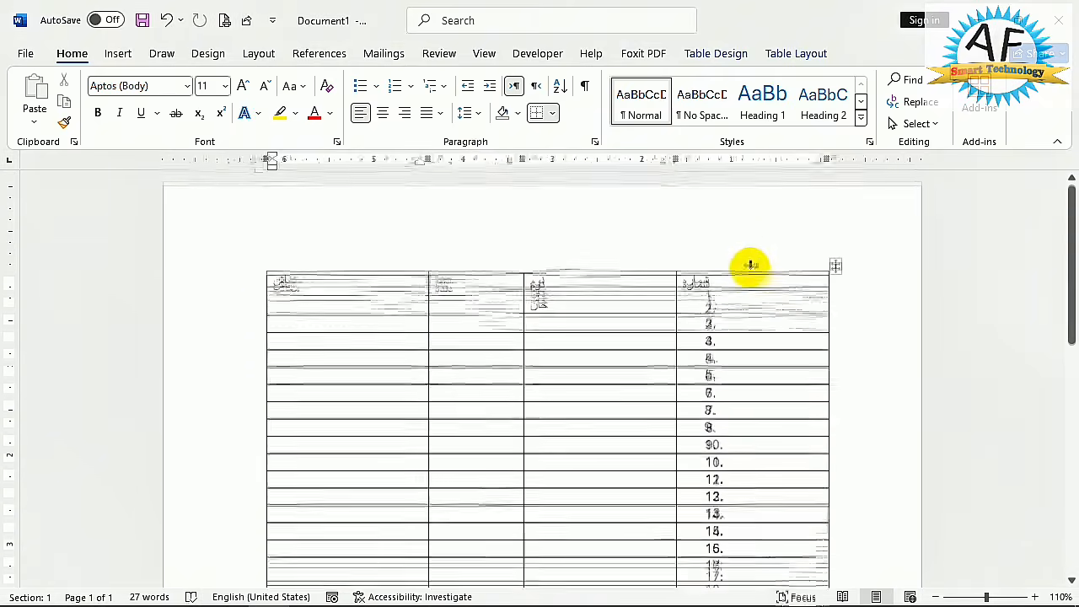
# - Increase the font size of all four header cells, from شماره to معاش, to 16
pyautogui.click(741, 286)
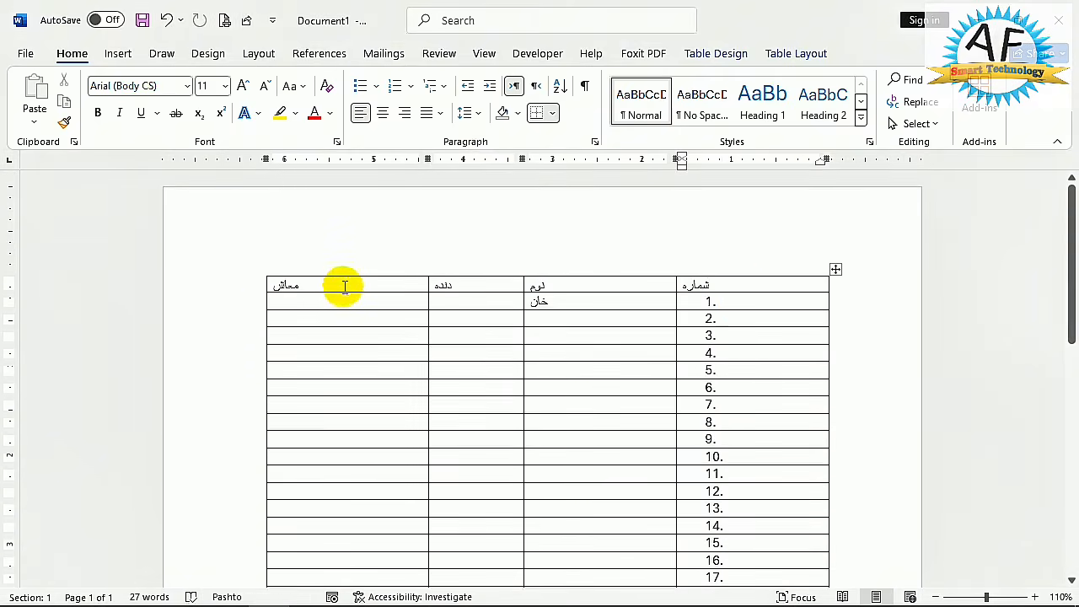
pyautogui.click(287, 285)
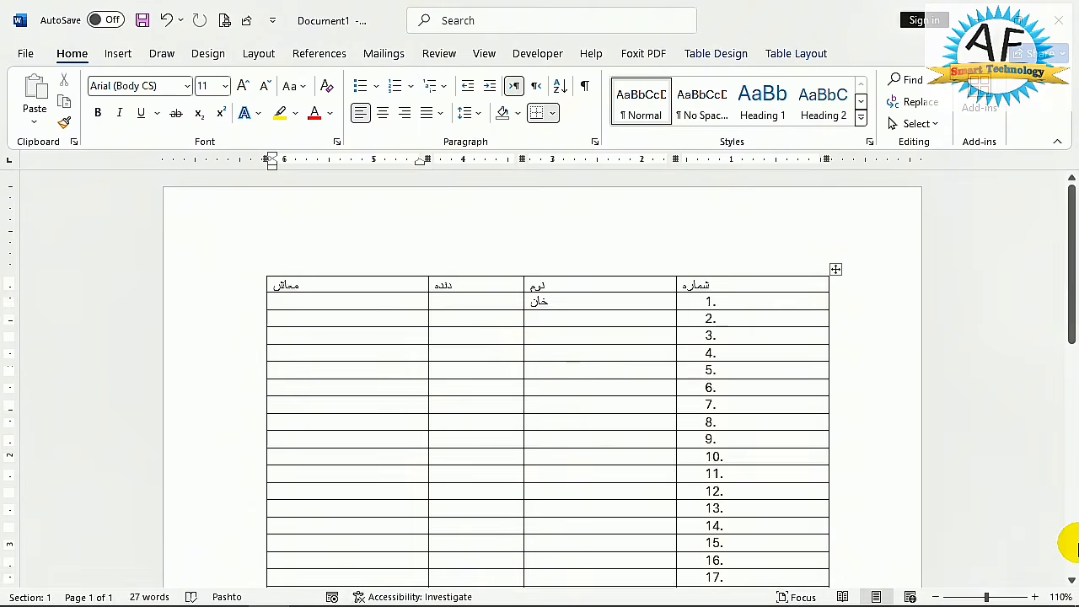
pyautogui.doubleClick(288, 285)
pyautogui.hotkey('shift', 'Down')
pyautogui.hotkey('shift', 'Down')
pyautogui.hotkey('shift', 'Down')
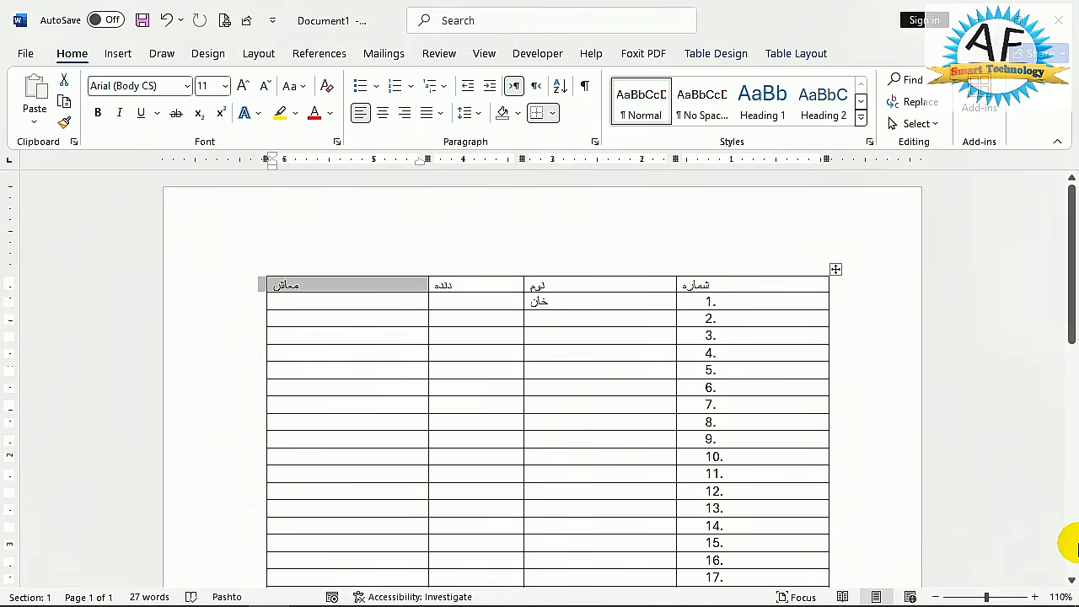
pyautogui.hotkey('shift', 'Right')
pyautogui.hotkey('shift', 'Right')
pyautogui.hotkey('shift', 'Right')
pyautogui.hotkey('shift', 'Right')
pyautogui.hotkey('shift', 'Up')
pyautogui.hotkey('shift', 'Up')
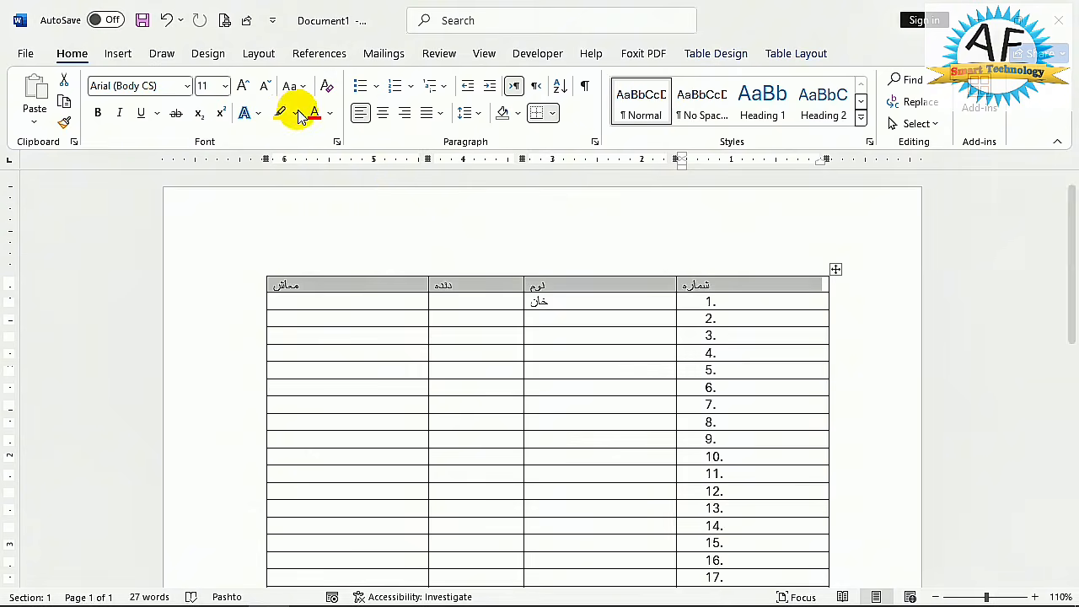
pyautogui.click(249, 87)
pyautogui.click(250, 88)
pyautogui.click(250, 88)
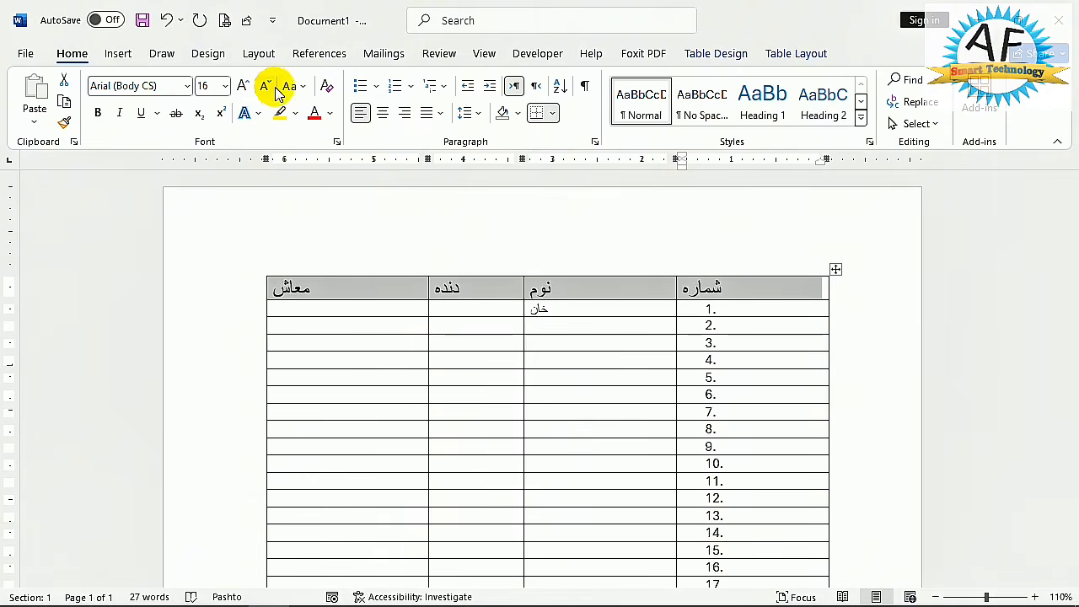
# - Make the text of the header row bold and highlight it in yellow
pyautogui.click(97, 113)
pyautogui.click(294, 112)
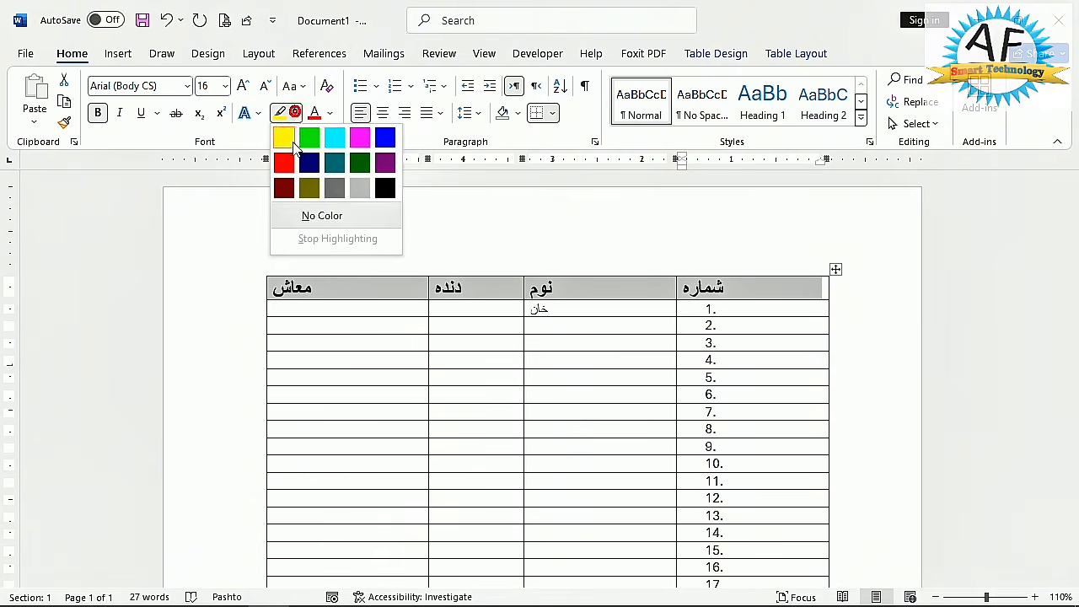
pyautogui.click(285, 139)
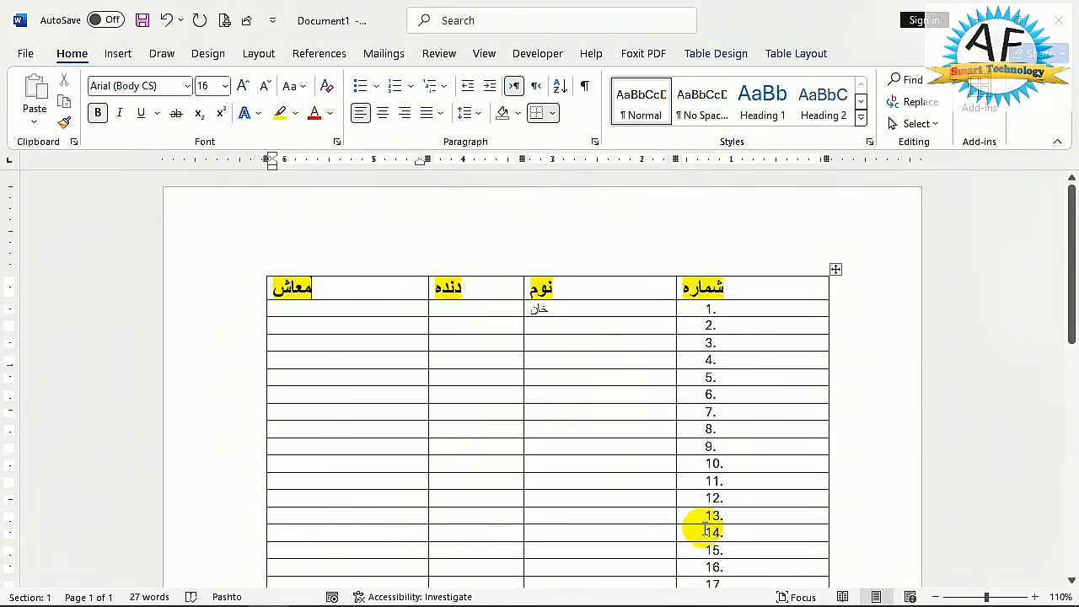
# - Extend the table from its last row with further automatically numbered rows, up to number 50
pyautogui.scroll(-5, 530, 414)
pyautogui.click(605, 415)
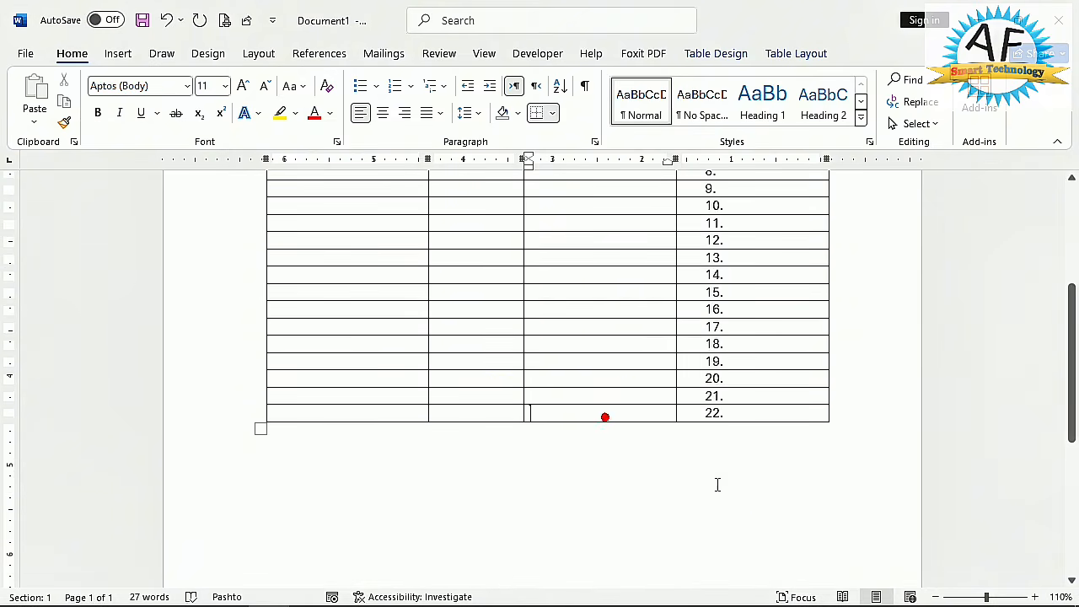
pyautogui.press('Tab')
pyautogui.press('Tab')
pyautogui.press('Tab')
pyautogui.press('Tab')
pyautogui.press('Tab')
pyautogui.press('Tab')
pyautogui.press('Tab')
pyautogui.press('Tab')
pyautogui.press('Tab')
pyautogui.press('Tab')
pyautogui.press('Tab')
pyautogui.press('Tab')
pyautogui.press('Tab')
pyautogui.press('Tab')
pyautogui.press('Tab')
pyautogui.press('Tab')
pyautogui.press('Tab')
pyautogui.press('Tab')
pyautogui.press('Tab')
pyautogui.press('Tab')
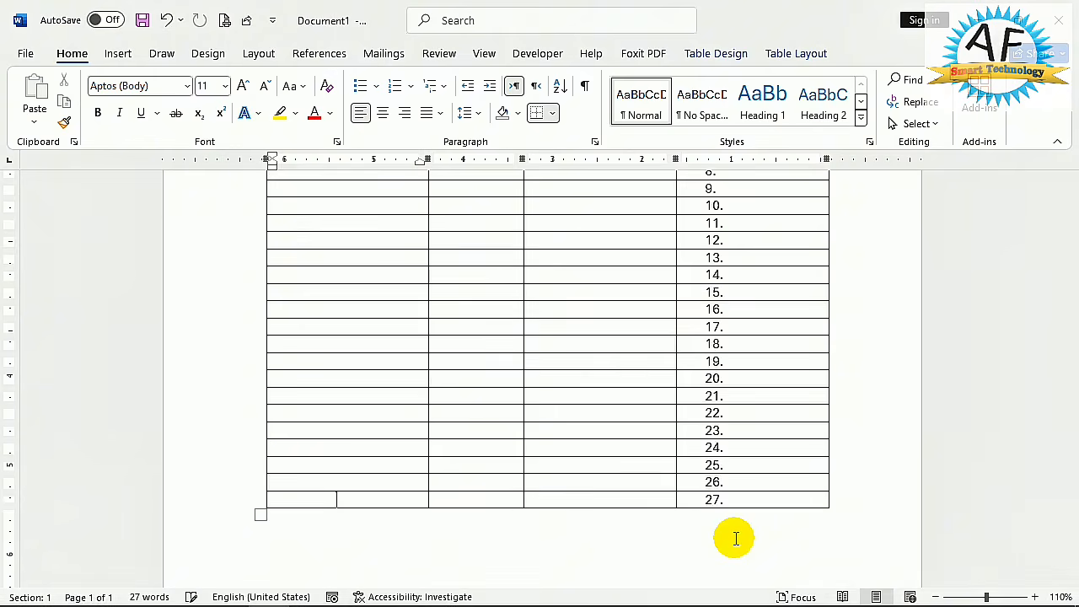
pyautogui.press('Tab')
pyautogui.press('Tab')
pyautogui.press('Tab')
pyautogui.press('Tab')
pyautogui.press('Tab')
pyautogui.press('Tab')
pyautogui.press('Tab')
pyautogui.press('Tab')
pyautogui.press('Tab')
pyautogui.press('Tab')
pyautogui.press('Tab')
pyautogui.press('Tab')
pyautogui.press('Tab')
pyautogui.press('Tab')
pyautogui.press('Tab')
pyautogui.press('Tab')
pyautogui.press('Tab')
pyautogui.press('Tab')
pyautogui.press('Tab')
pyautogui.press('Tab')
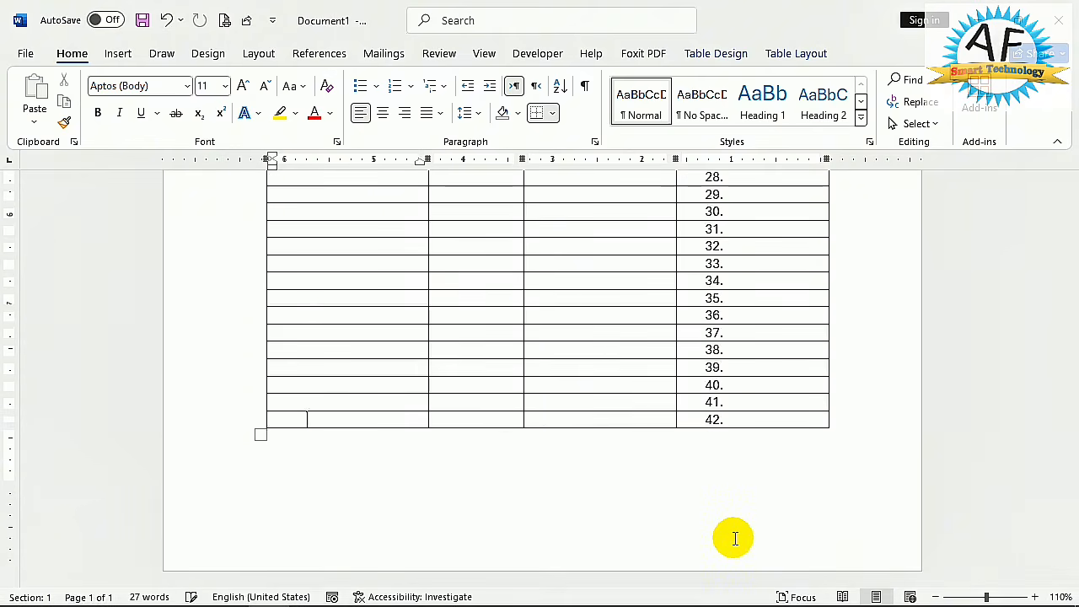
pyautogui.press('Tab')
# - Make the table's header row repeat at the start of each page and check it on the second page
pyautogui.scroll(1, 624, 231)
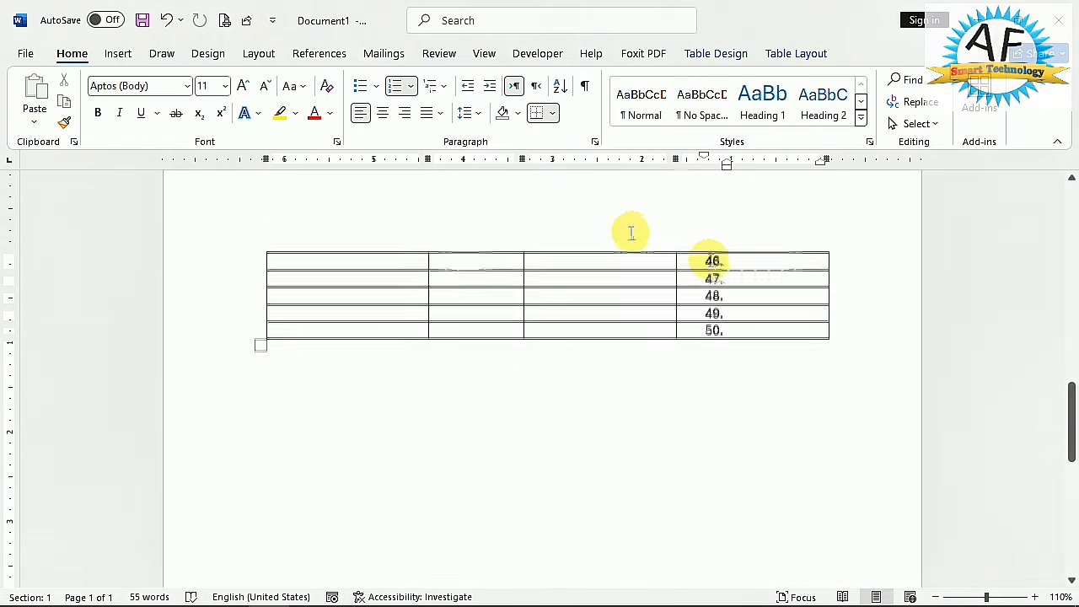
pyautogui.scroll(8, 654, 265)
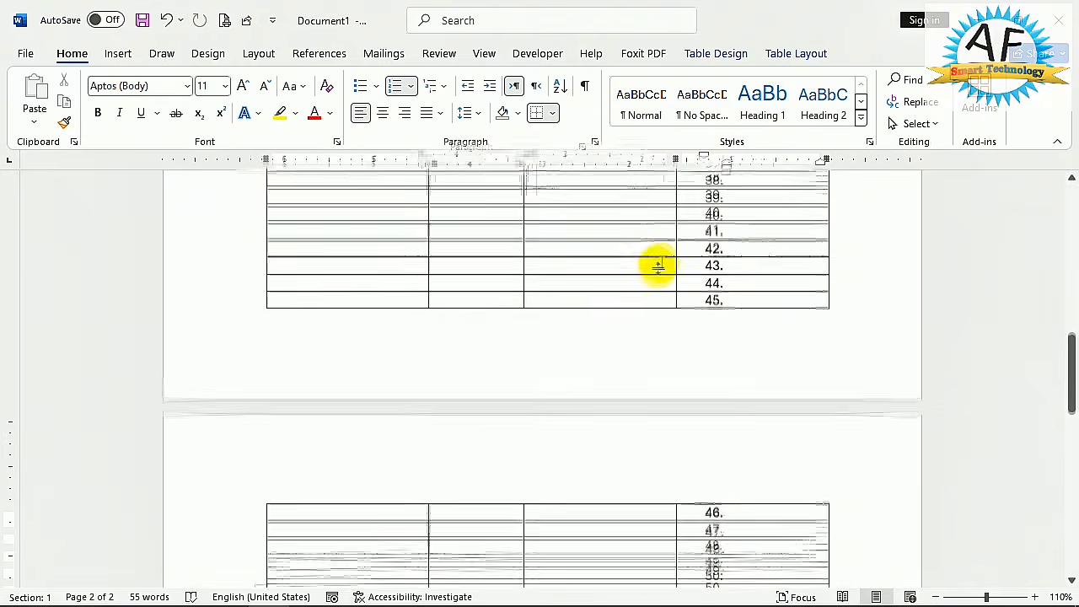
pyautogui.scroll(10, 596, 287)
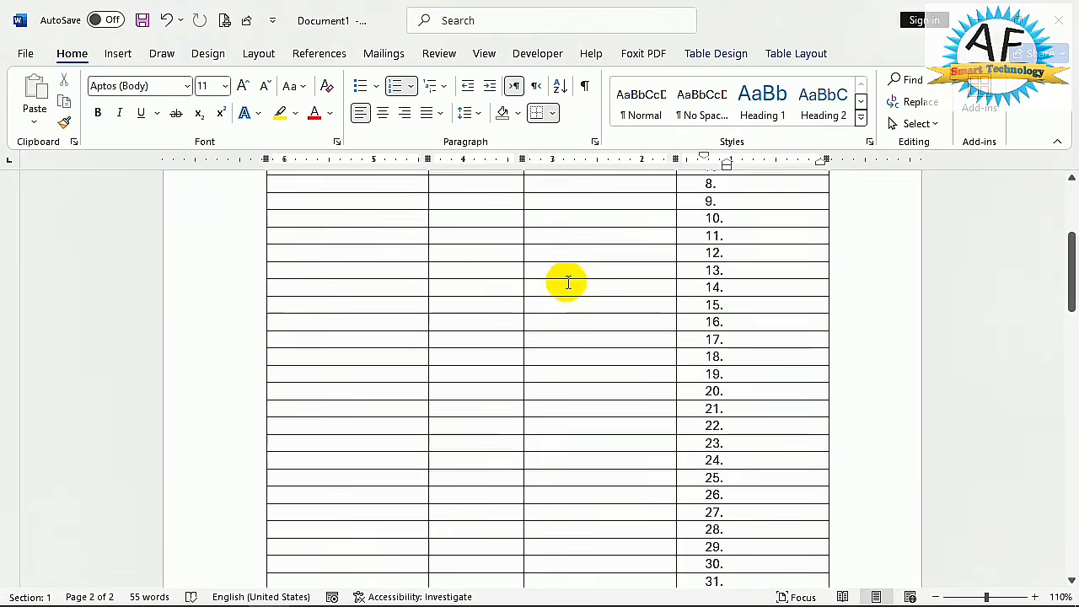
pyautogui.click(579, 292)
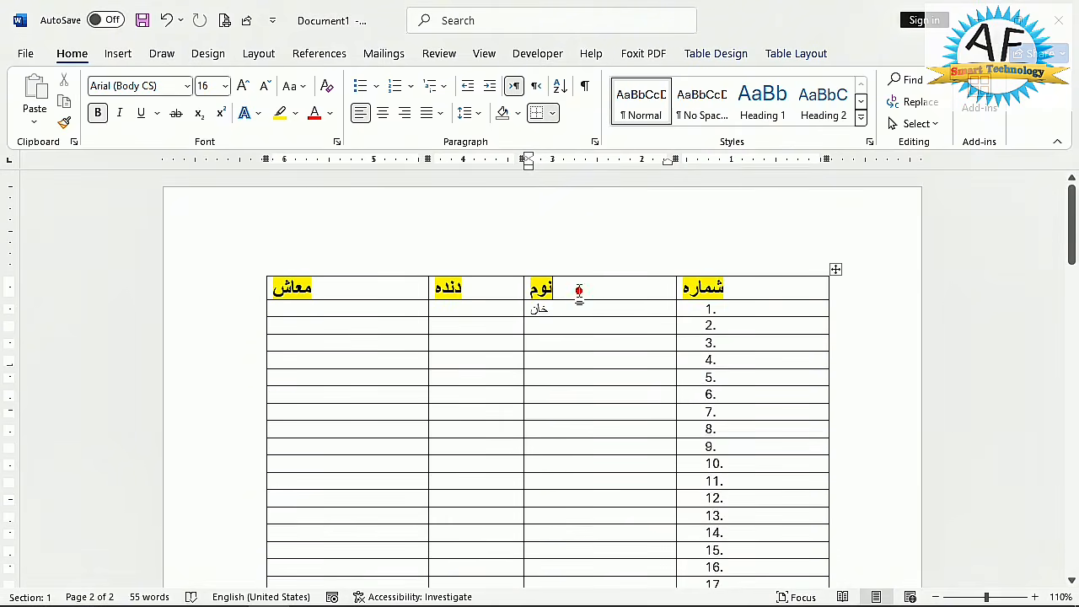
pyautogui.click(811, 54)
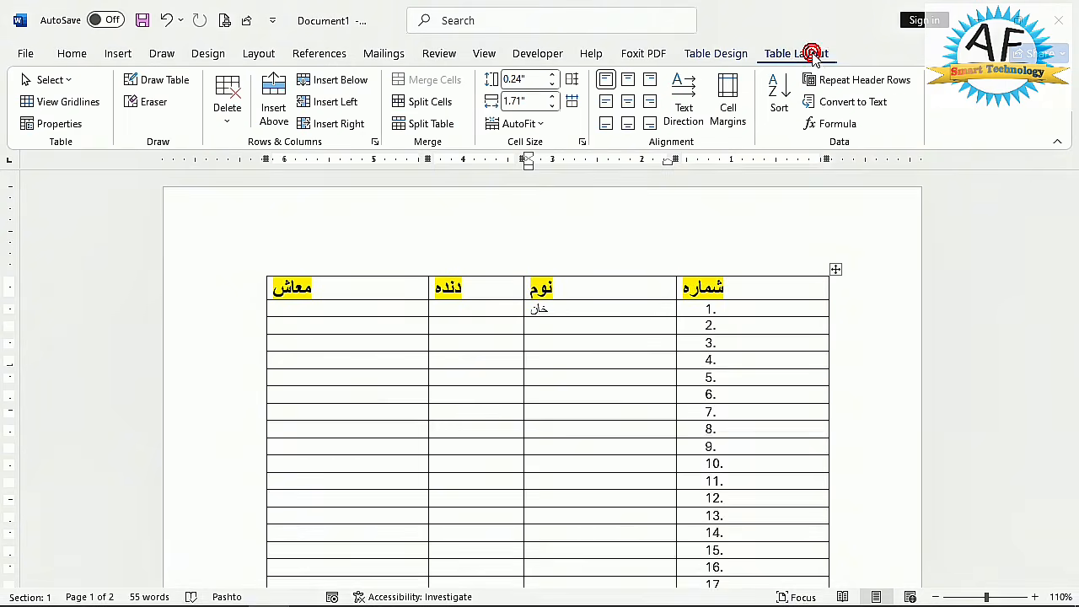
pyautogui.click(868, 80)
pyautogui.scroll(-3, 573, 329)
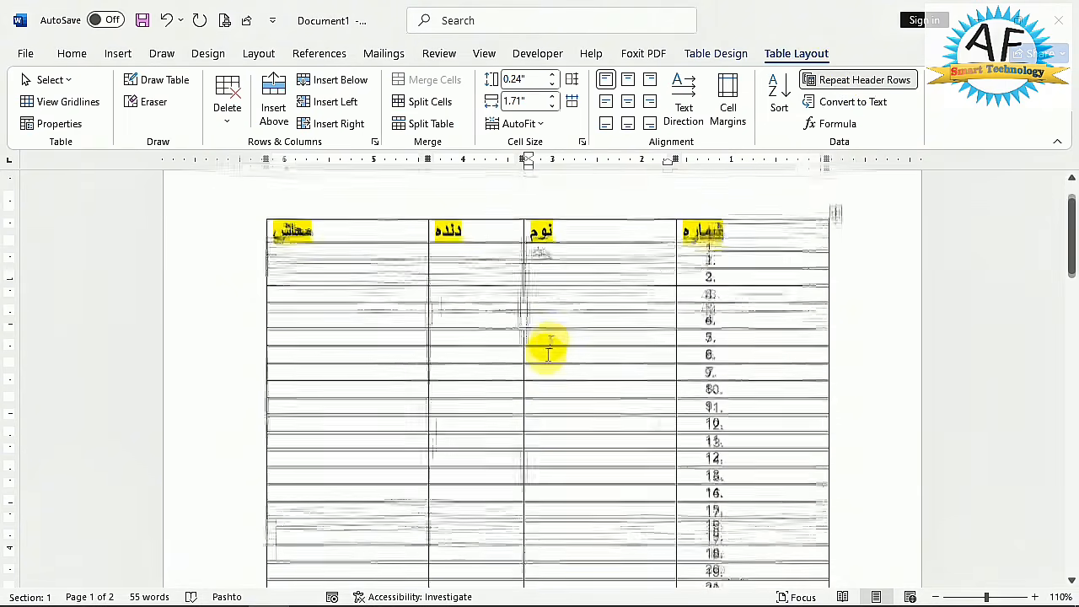
pyautogui.scroll(-5, 595, 316)
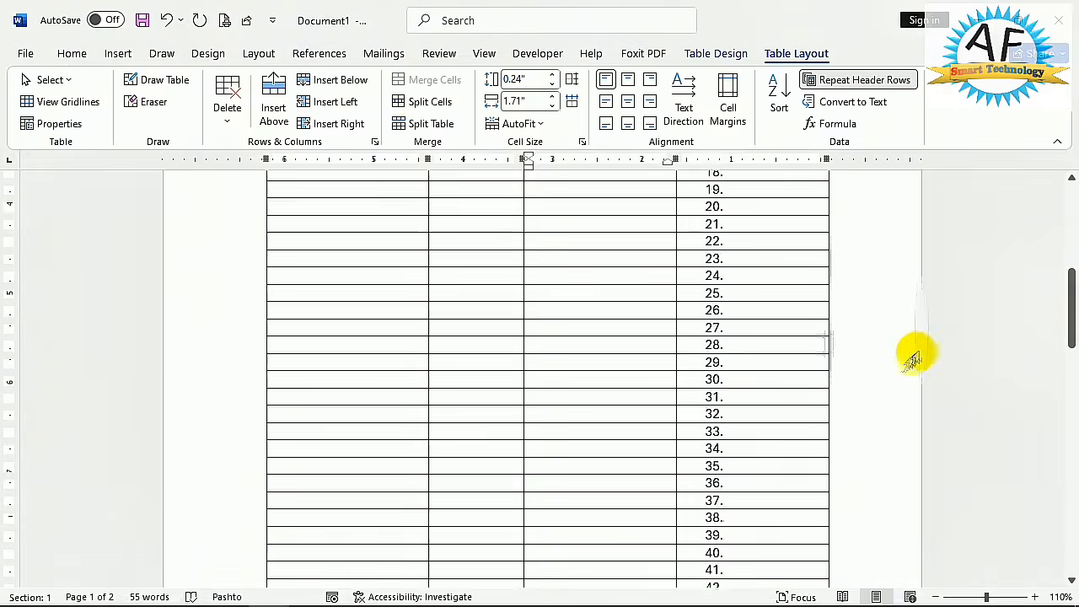
pyautogui.scroll(-6, 714, 358)
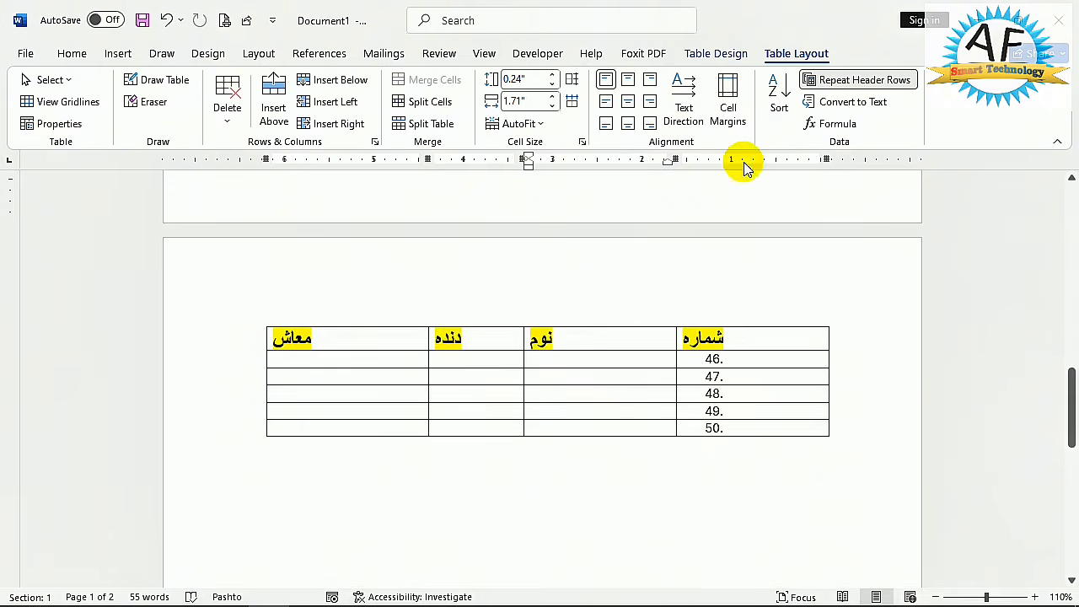
# - Turn off the repeating header row for the table and return to its beginning
pyautogui.click(839, 84)
pyautogui.scroll(2, 1066, 384)
pyautogui.moveTo(1066, 384); pyautogui.dragTo(1066, 182)
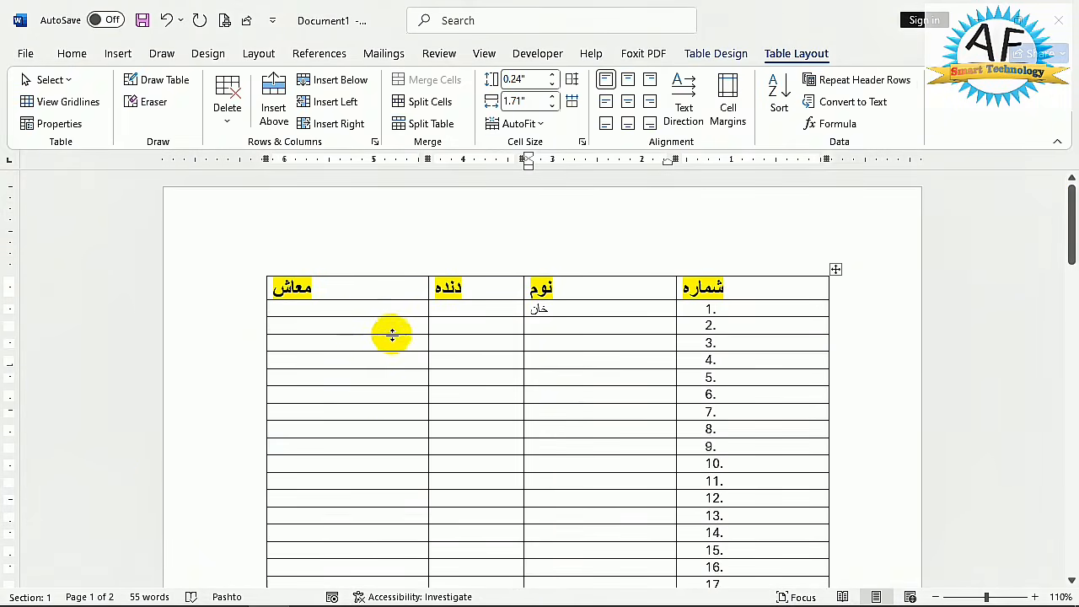
# - Merge the first four cells below the معاش header into one cell
pyautogui.click(349, 357)
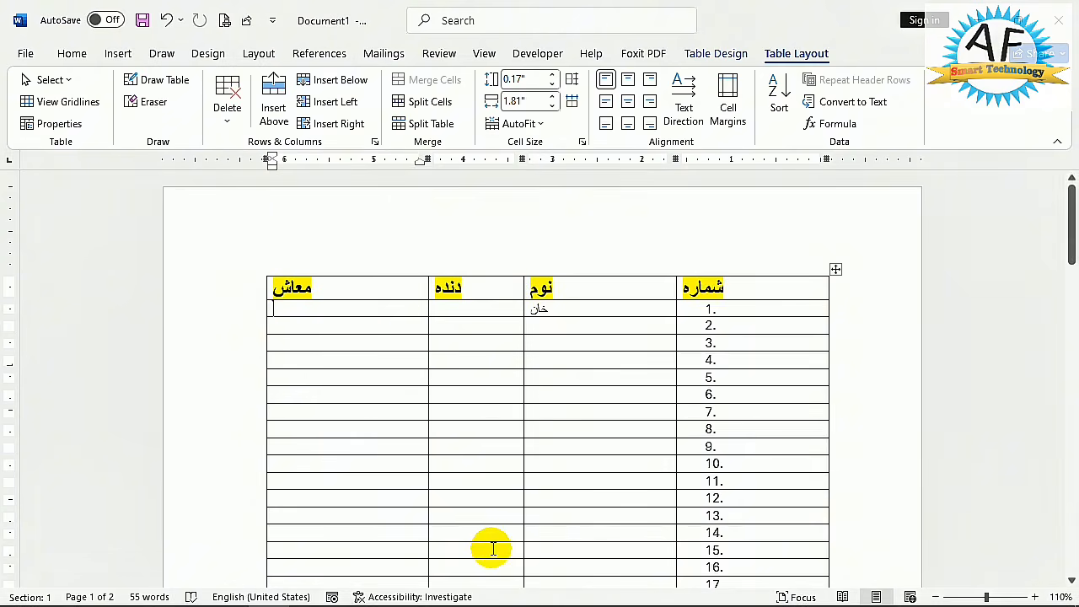
pyautogui.hotkey('shift', 'Down')
pyautogui.hotkey('shift', 'Down')
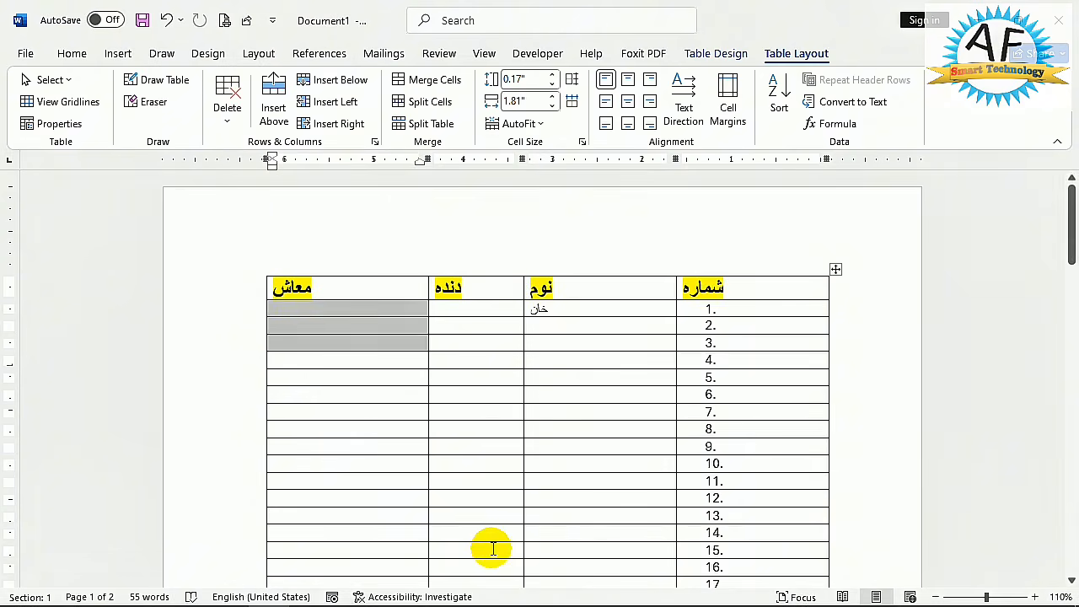
pyautogui.hotkey('shift', 'Down')
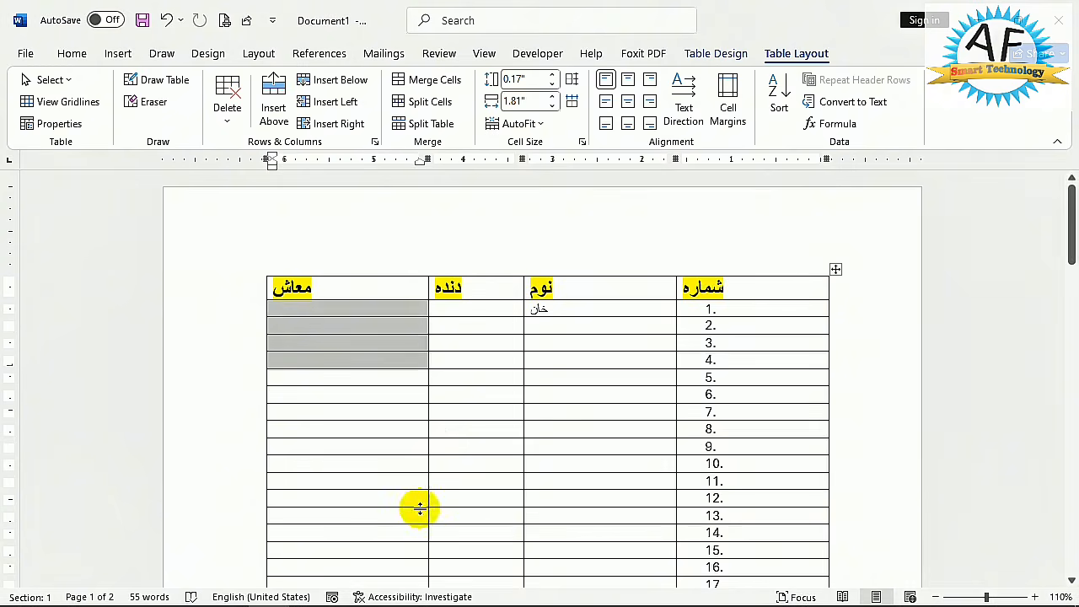
pyautogui.click(428, 79)
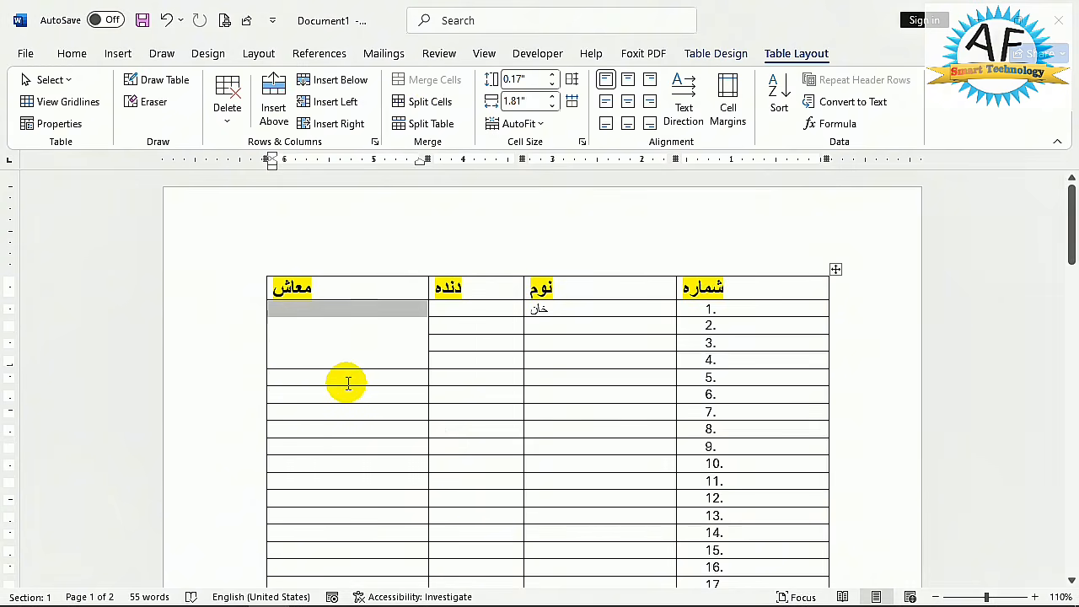
# - Enter شهرت, horizontally centred, in the first cell below the دنده header
pyautogui.click(476, 325)
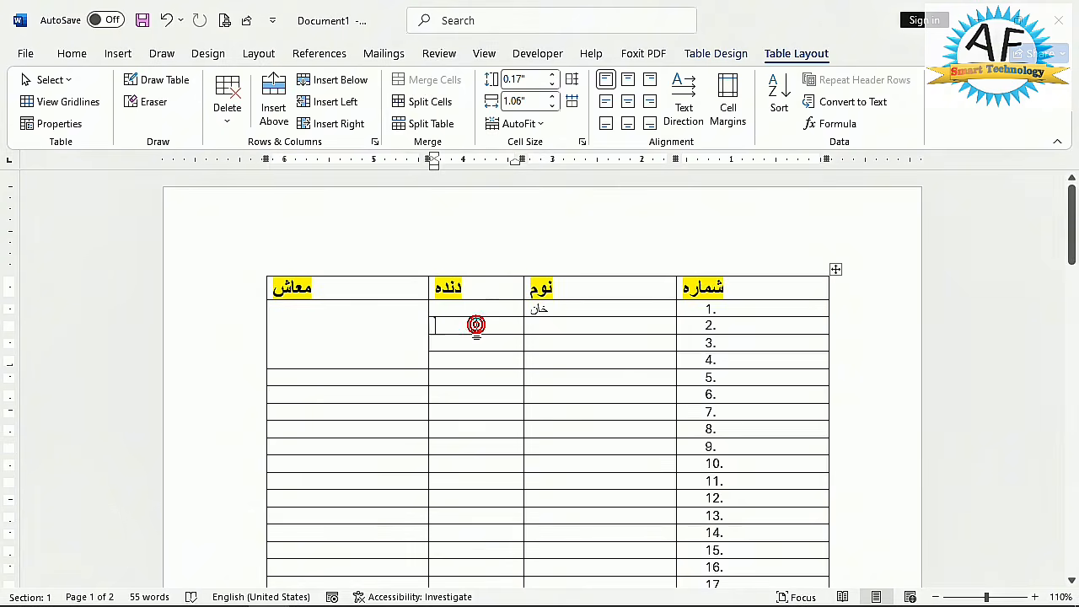
pyautogui.click(488, 309)
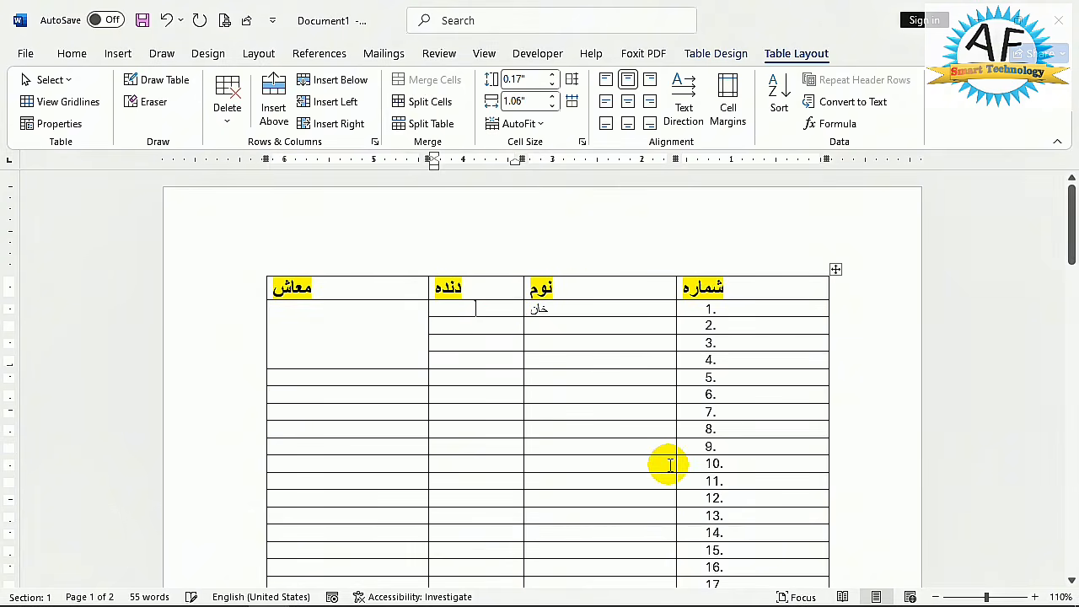
pyautogui.write('شیرت')
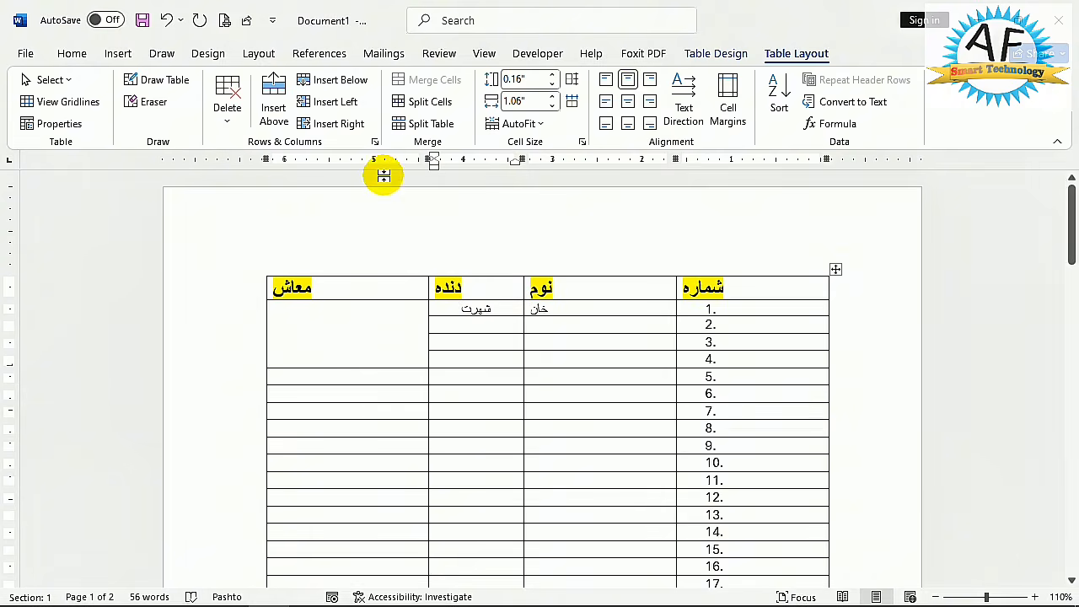
# - Split the empty cell directly below شهرت into 3 columns and 1 row
pyautogui.click(481, 329)
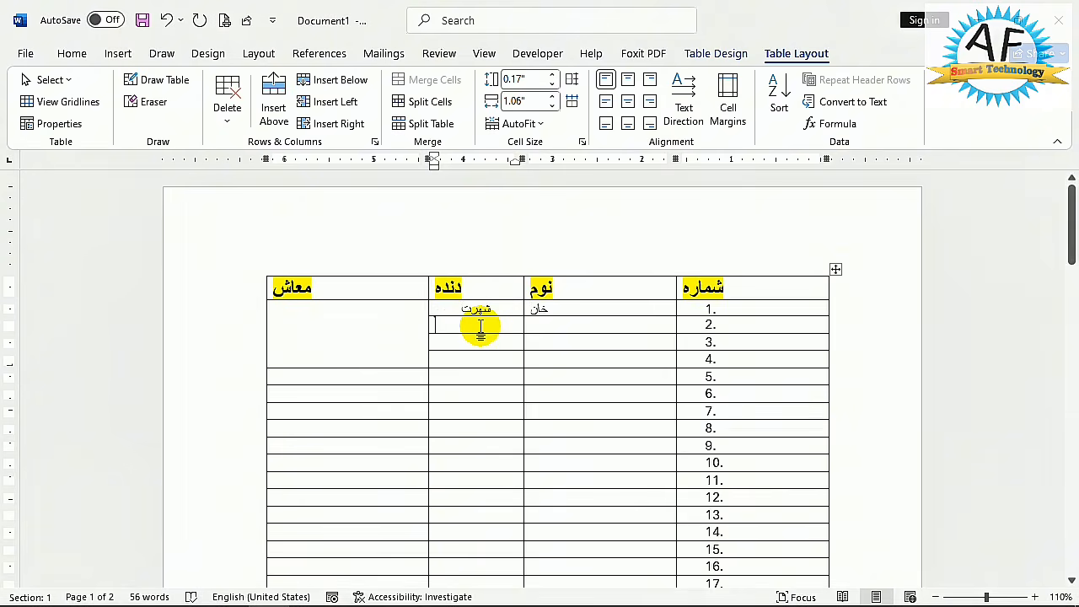
pyautogui.click(444, 112)
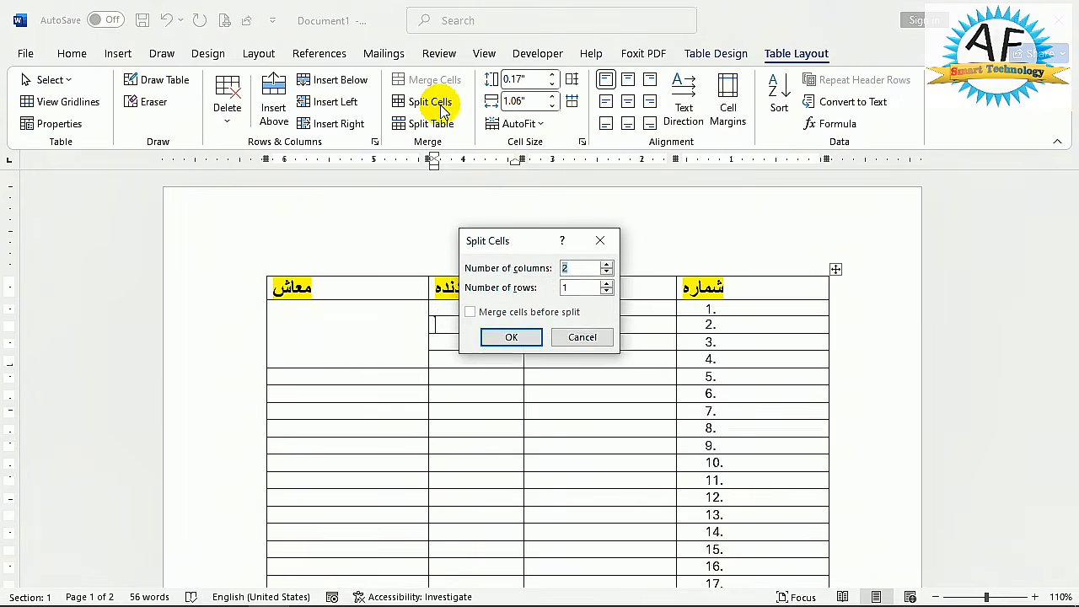
pyautogui.click(597, 268)
pyautogui.press('BackSpace')
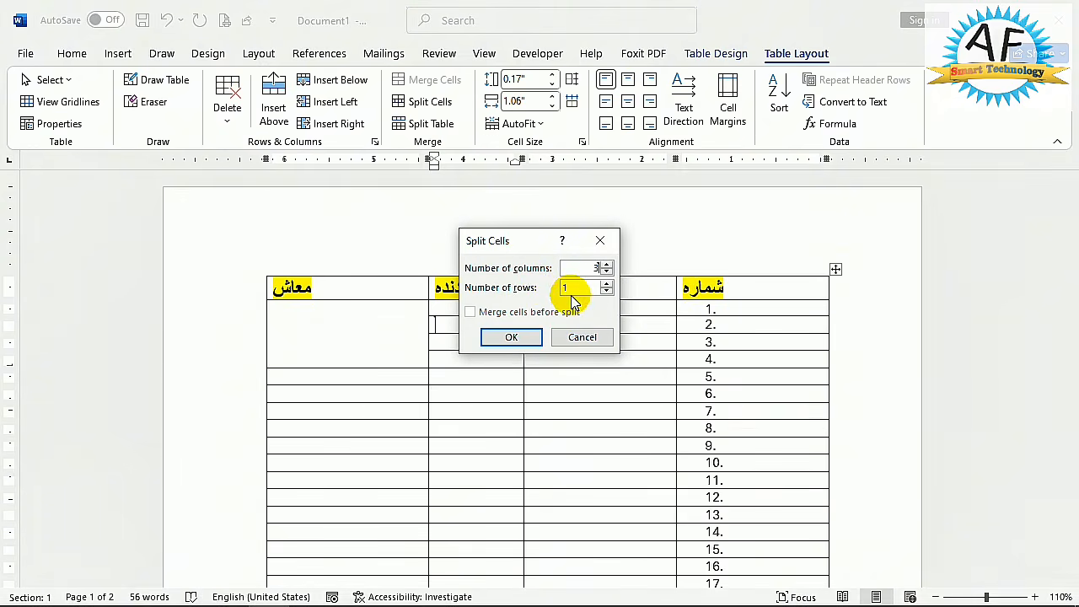
pyautogui.click(511, 337)
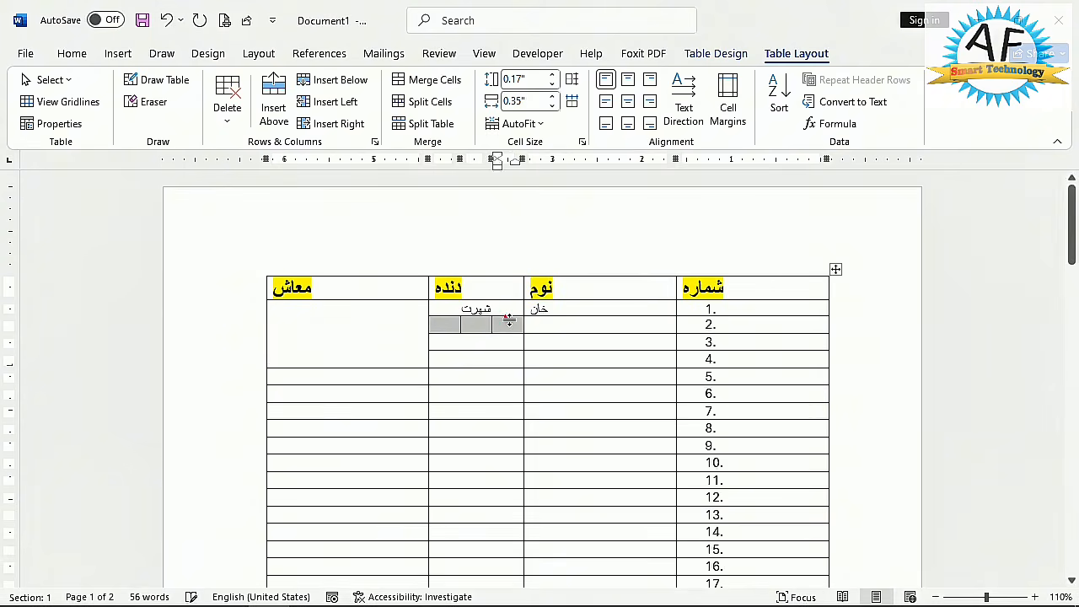
# - Fill the three split cells below شهرت from right to left with نوم, پلار نوم and نیکه
pyautogui.click(516, 331)
pyautogui.moveTo(516, 600)
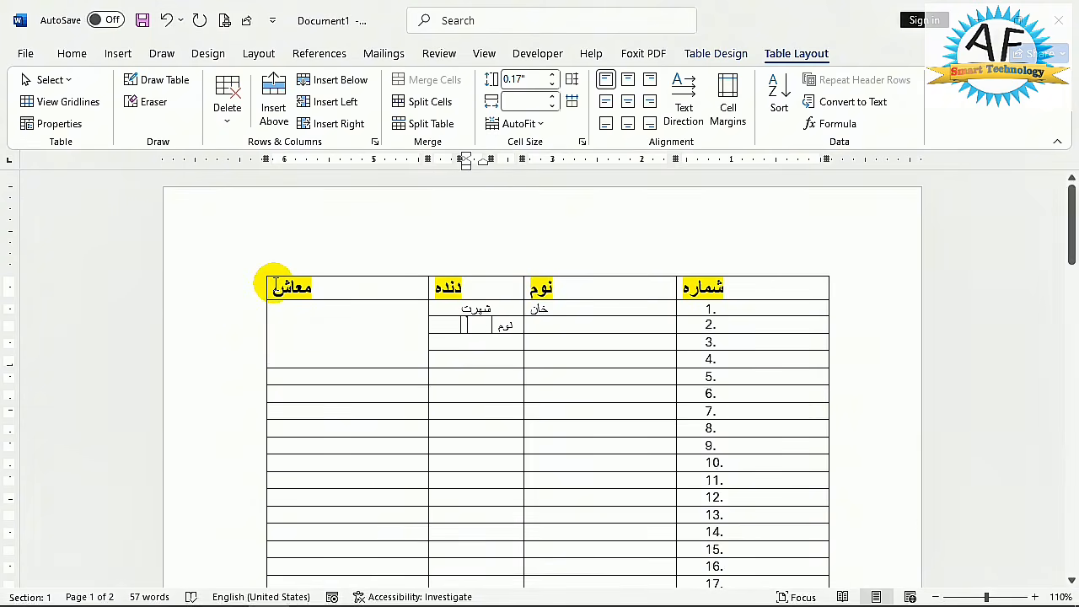
pyautogui.write('پلا')
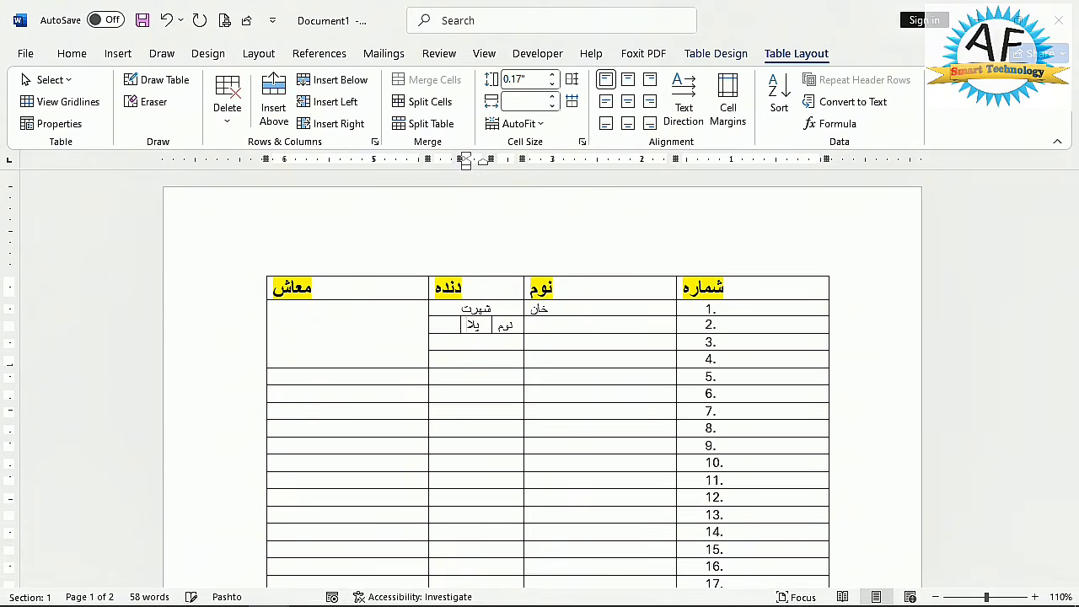
pyautogui.write('ر ن')
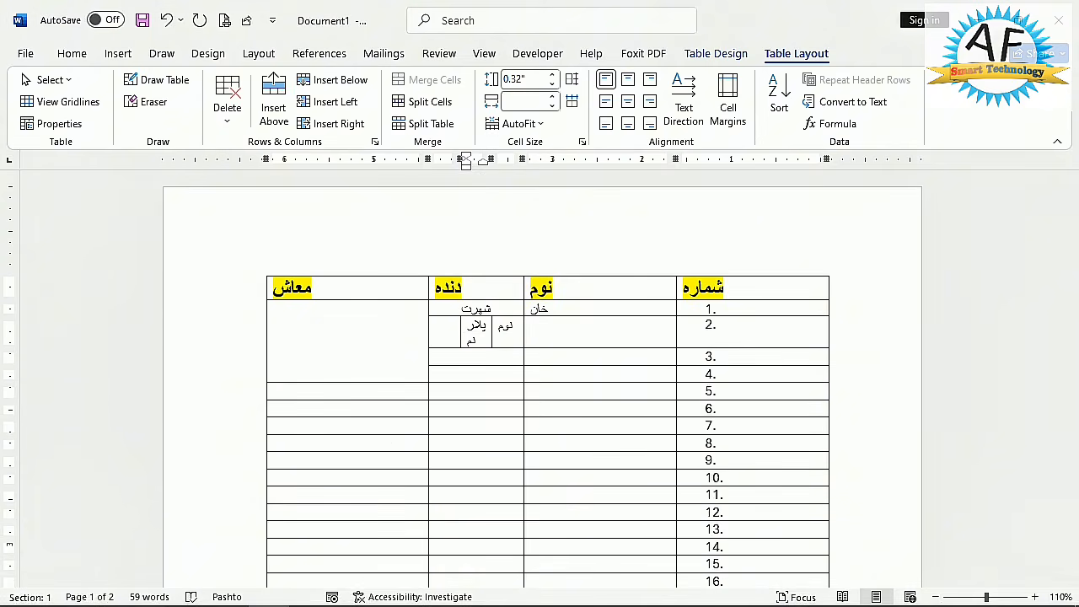
pyautogui.press('BackSpace')
pyautogui.moveTo(462, 160); pyautogui.dragTo(465, 160)
pyautogui.write('نی')
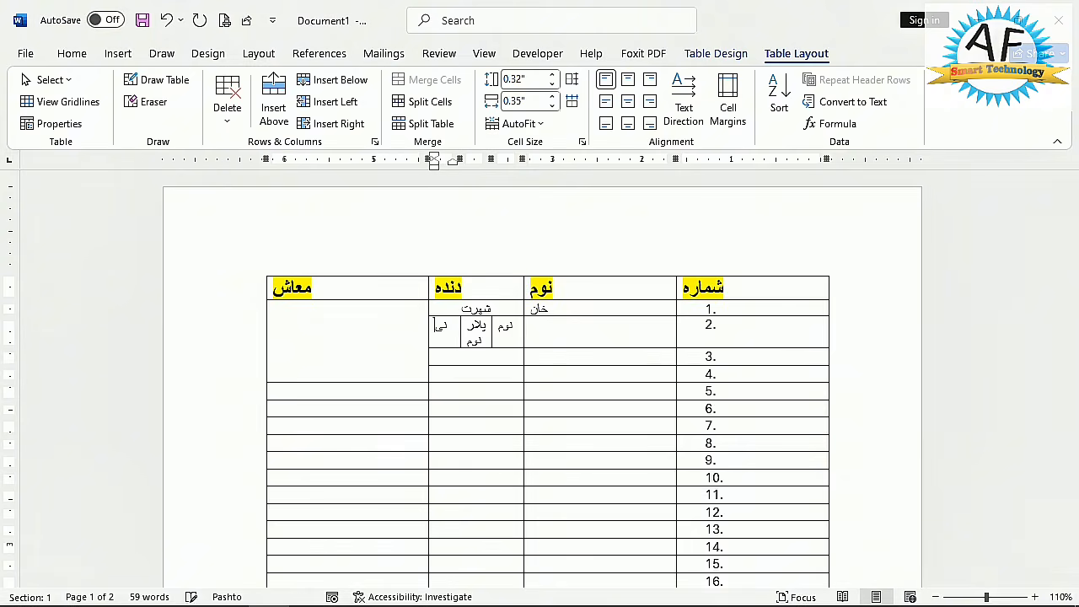
pyautogui.write('که')
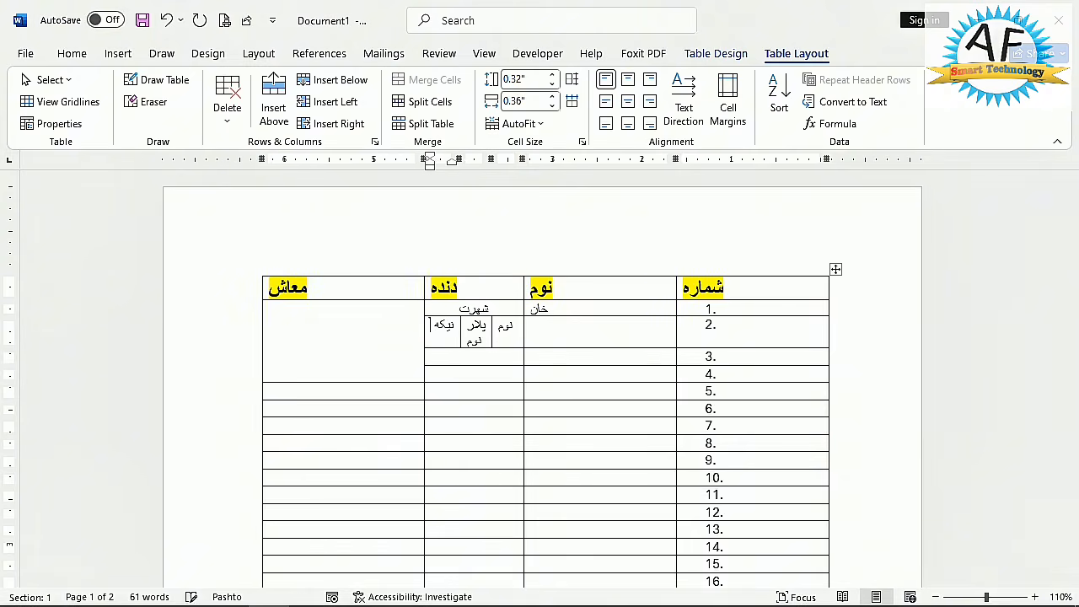
pyautogui.write(' نوم')
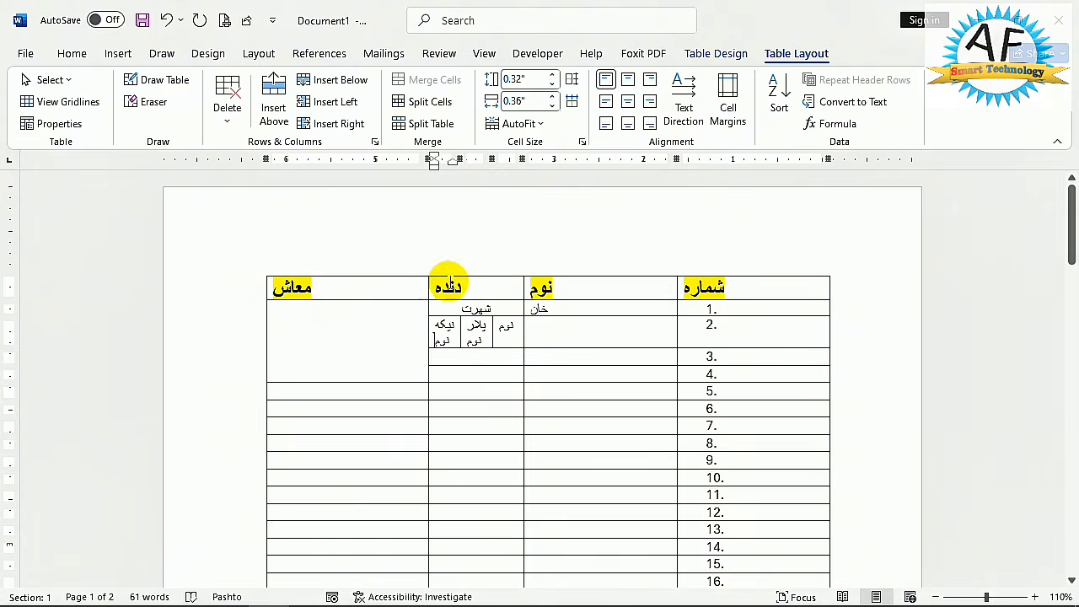
# - Complete the third split cell below شهرت as نیکه نوم and adjust the surrounding column borders so all three labels fit on one line
pyautogui.click(477, 441)
pyautogui.moveTo(459, 325); pyautogui.dragTo(446, 327)
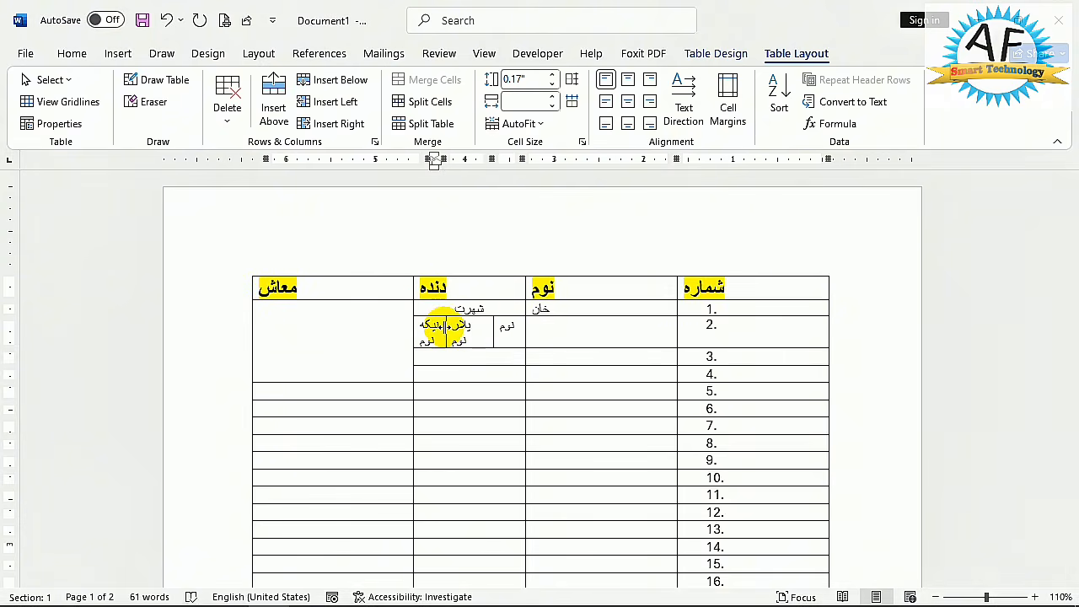
pyautogui.doubleClick(442, 326)
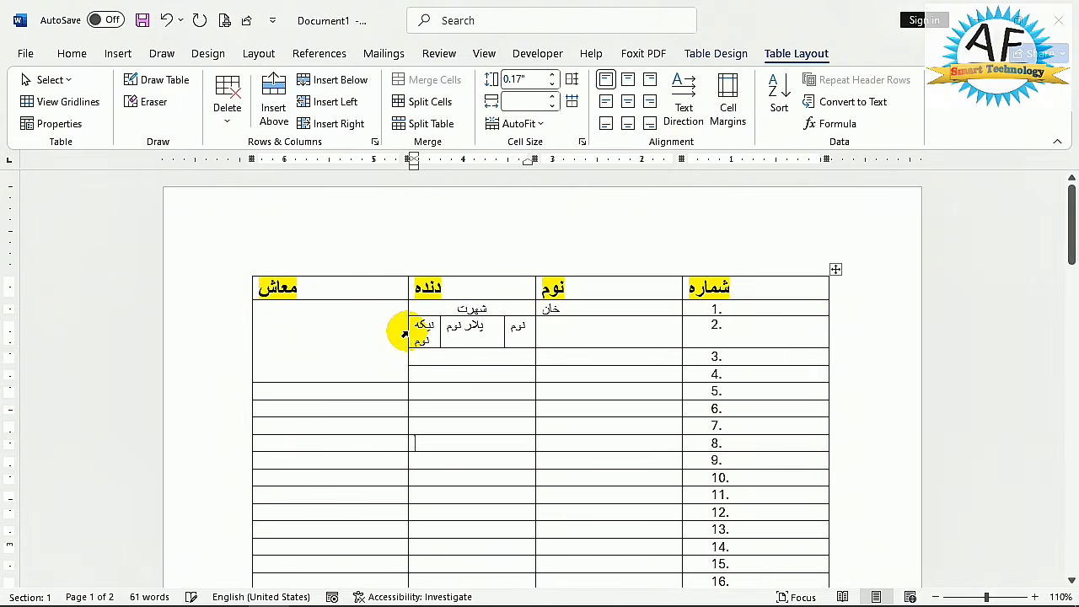
pyautogui.click(405, 334)
pyautogui.click(385, 442)
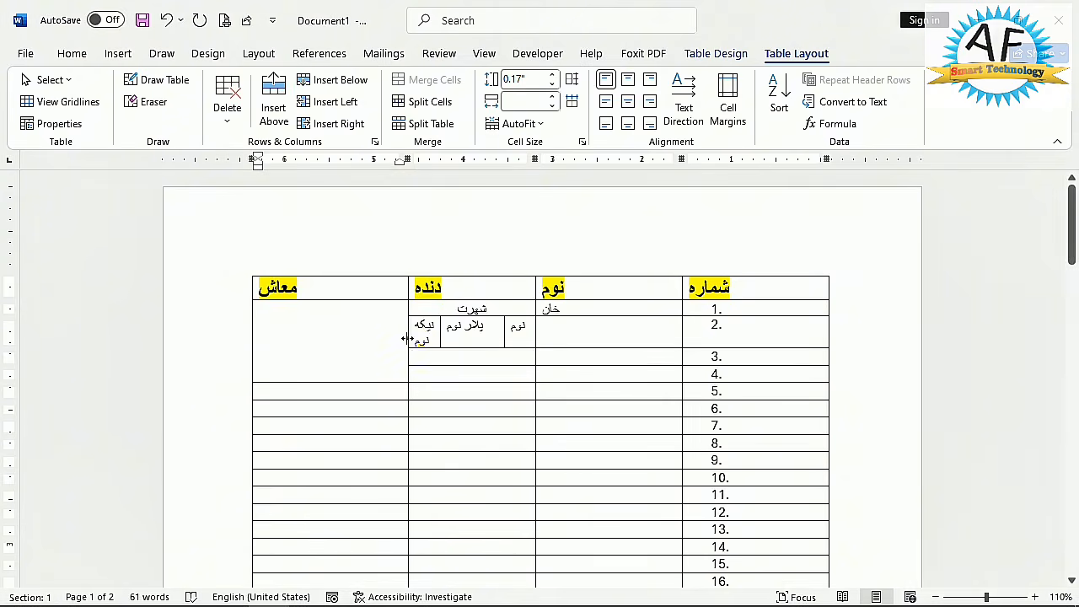
pyautogui.moveTo(407, 338); pyautogui.dragTo(380, 332)
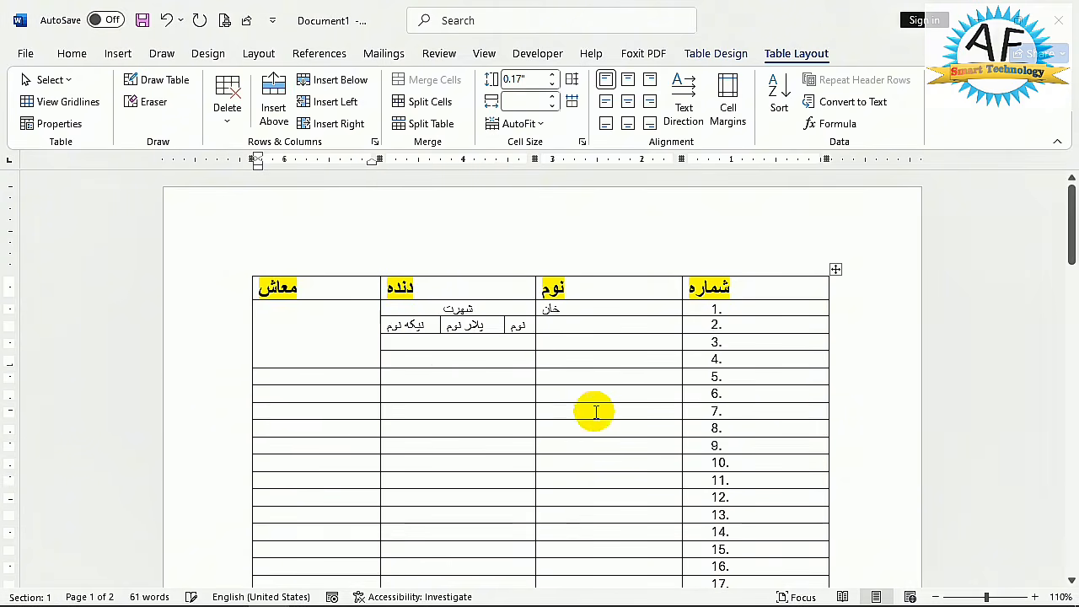
# - Insert a new table row between rows 44 and 45
pyautogui.scroll(-10, 573, 380)
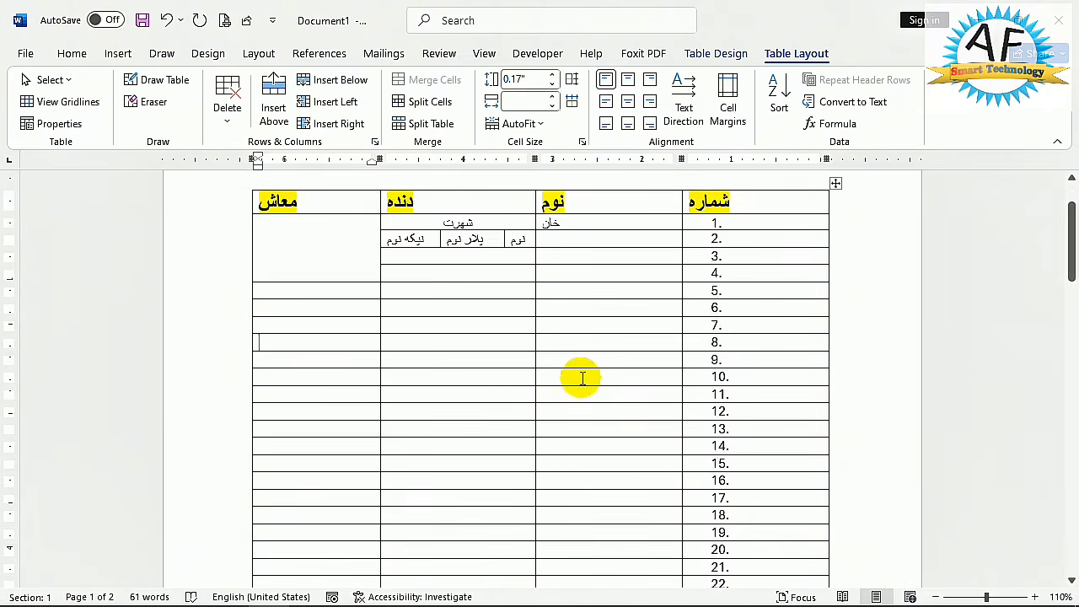
pyautogui.scroll(-6, 559, 360)
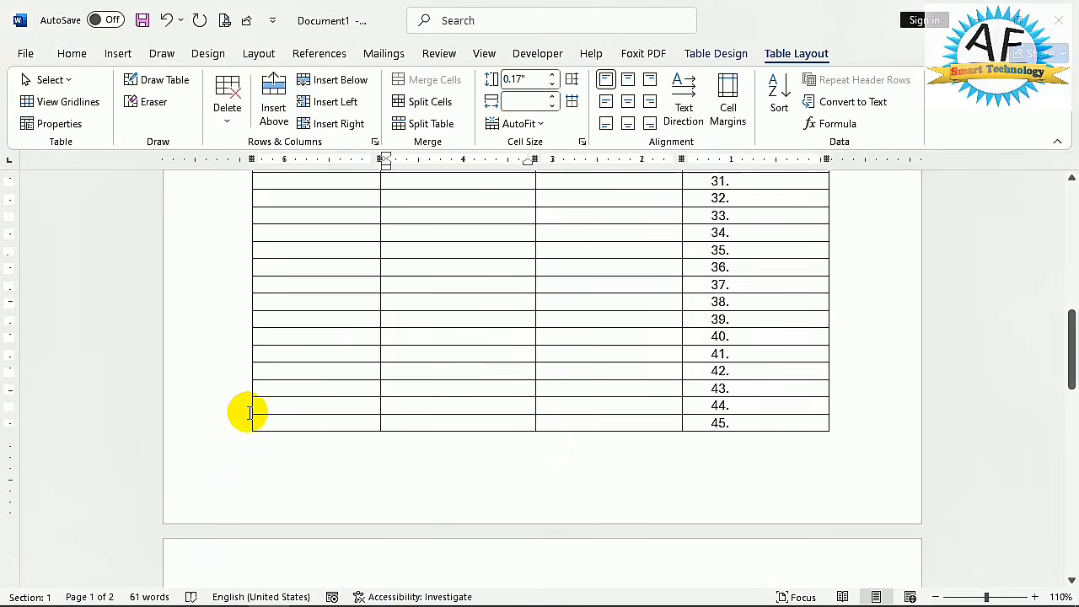
pyautogui.click(834, 415)
pyautogui.click(775, 416)
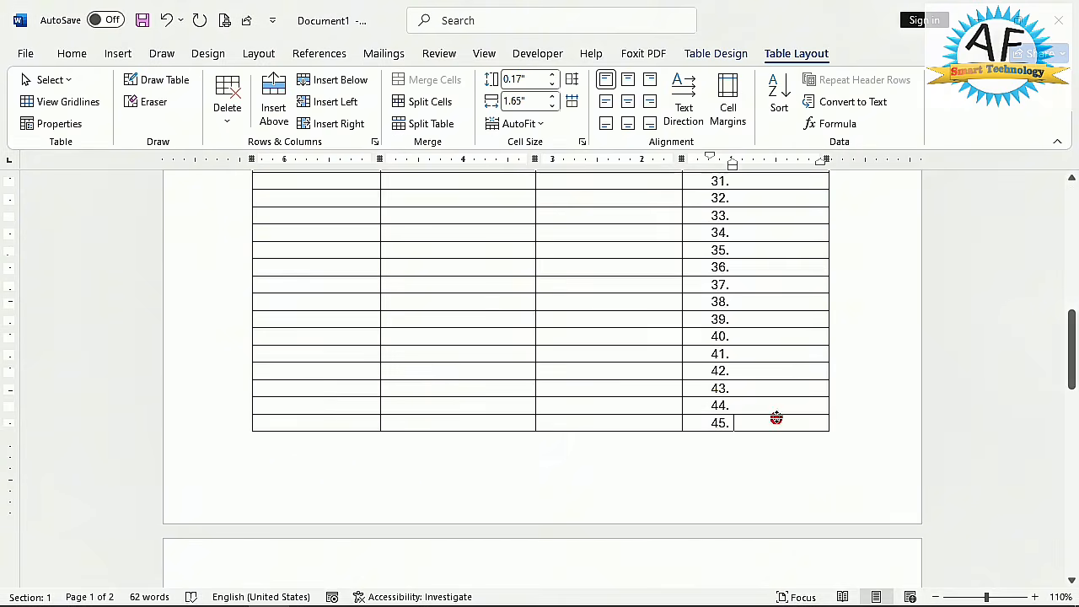
# - Delete the empty row numbered 32 from the table
pyautogui.scroll(2, 743, 336)
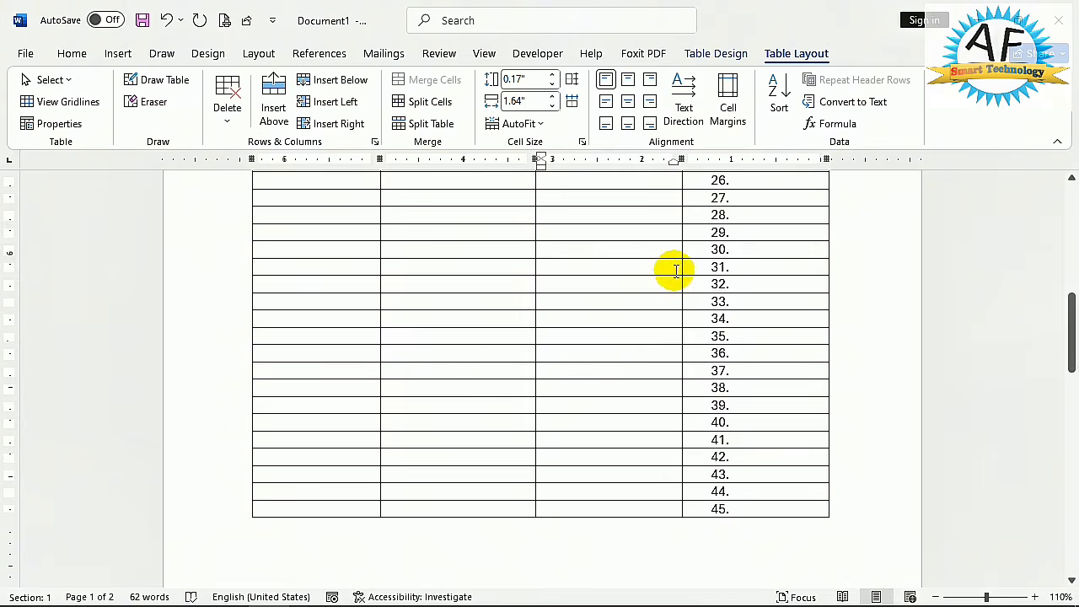
pyautogui.click(228, 111)
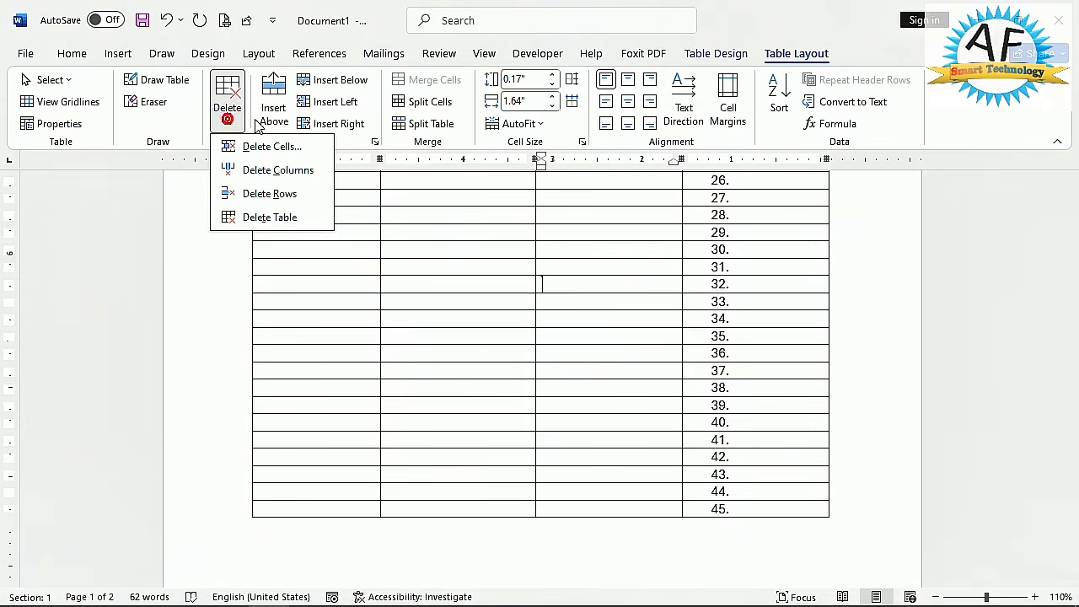
pyautogui.click(287, 195)
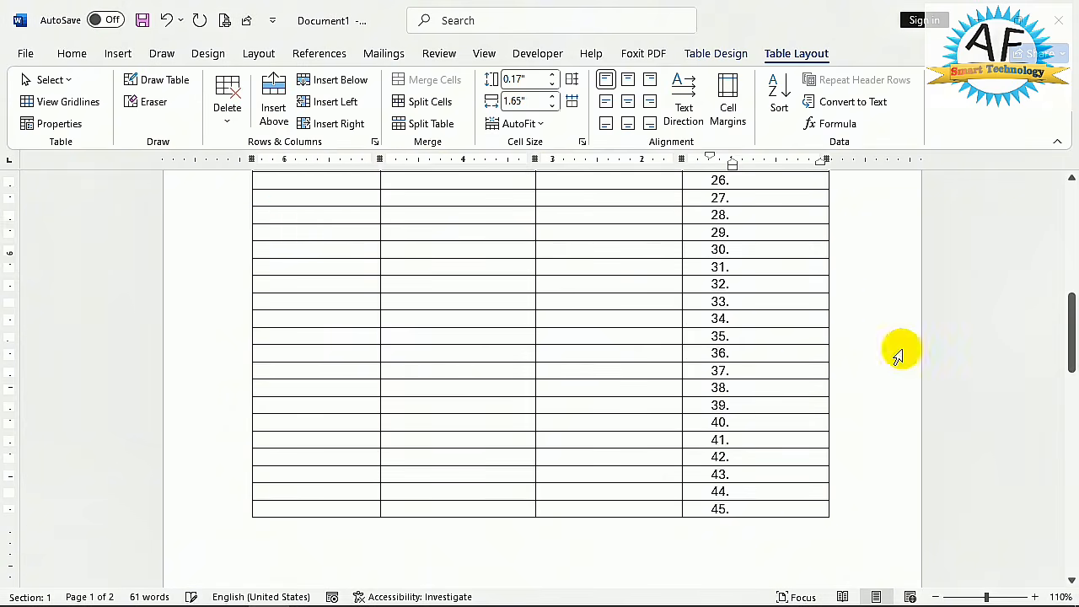
# - Enter the sample text بثصثق in row 32 of the دنده column and delete that whole row
pyautogui.click(702, 289)
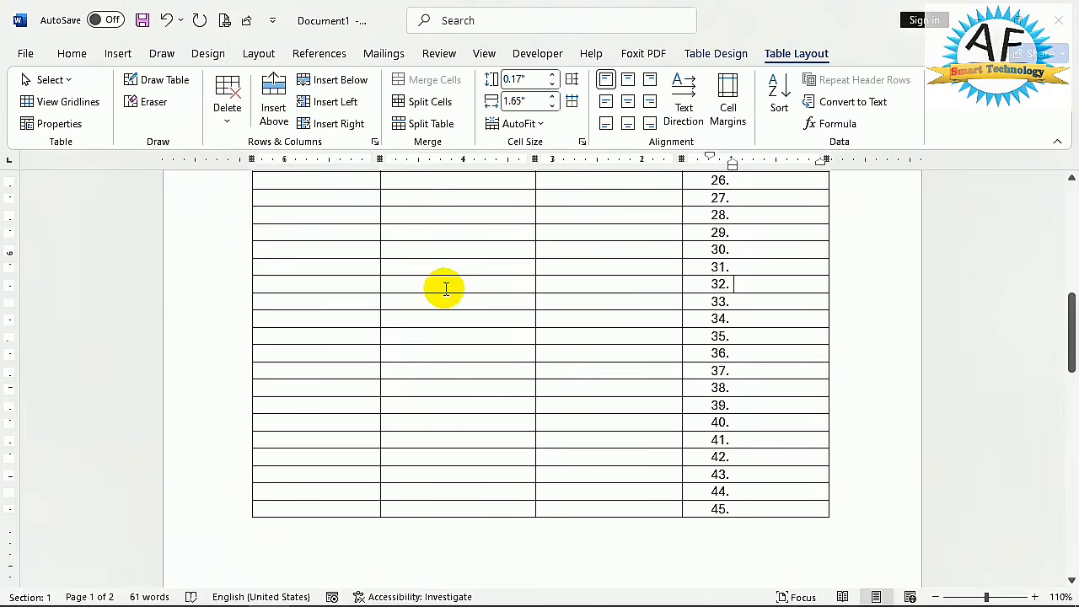
pyautogui.write('بثصثق')
pyautogui.click(470, 352)
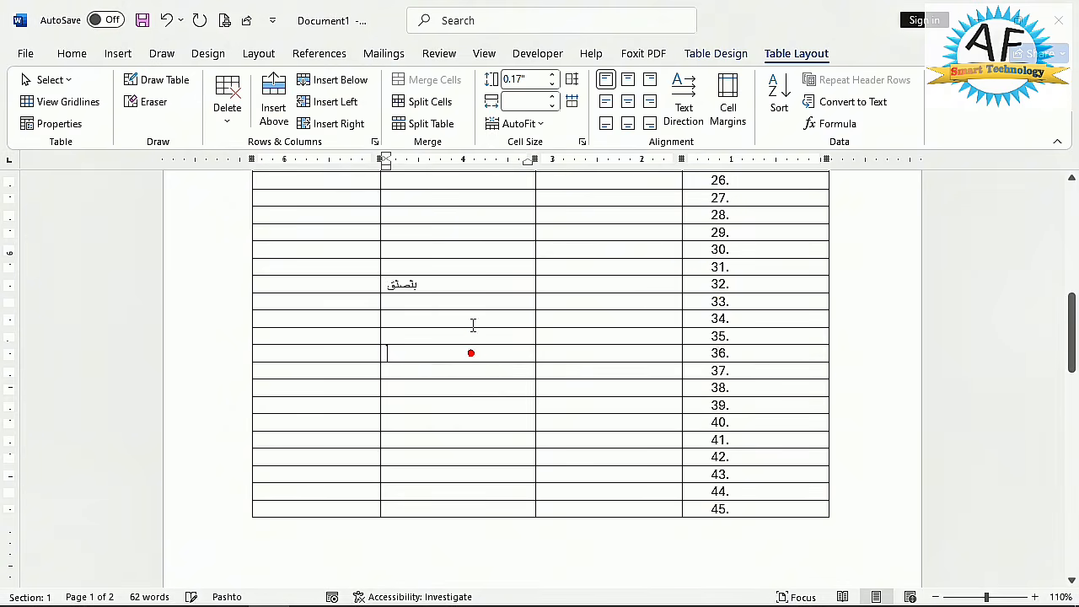
pyautogui.click(224, 111)
pyautogui.click(257, 195)
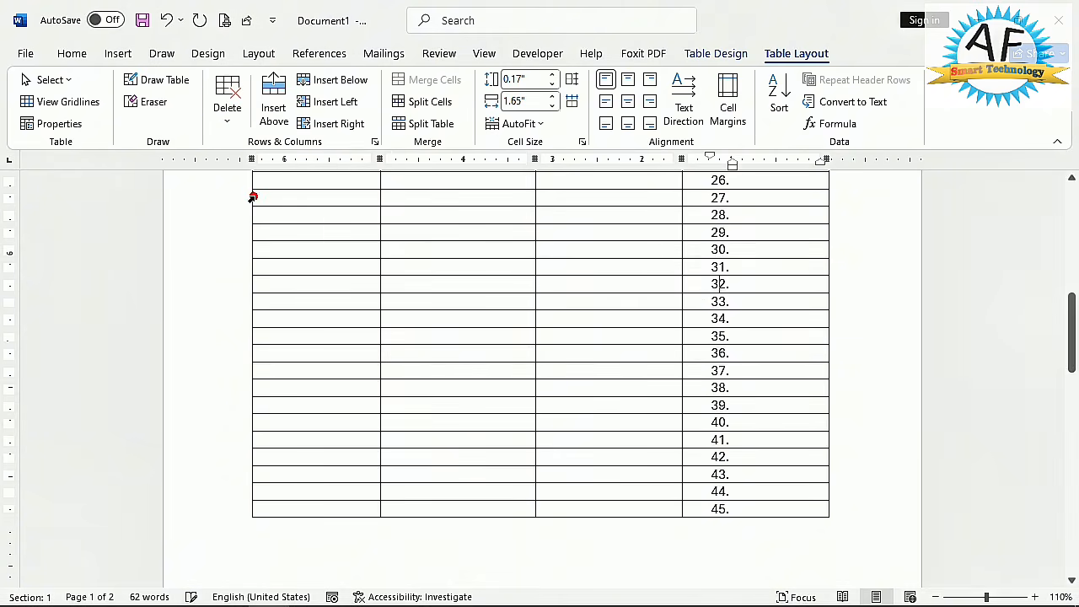
pyautogui.click(694, 289)
# - Delete the whole column headed نوم from the table
pyautogui.scroll(1, 584, 250)
pyautogui.scroll(10, 583, 249)
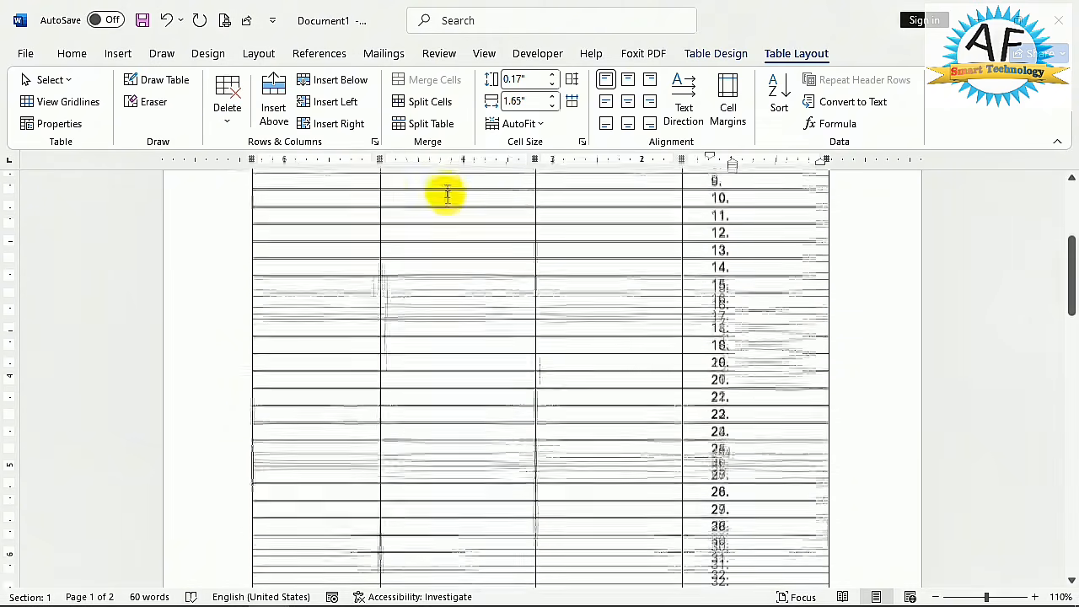
pyautogui.click(590, 326)
pyautogui.click(228, 118)
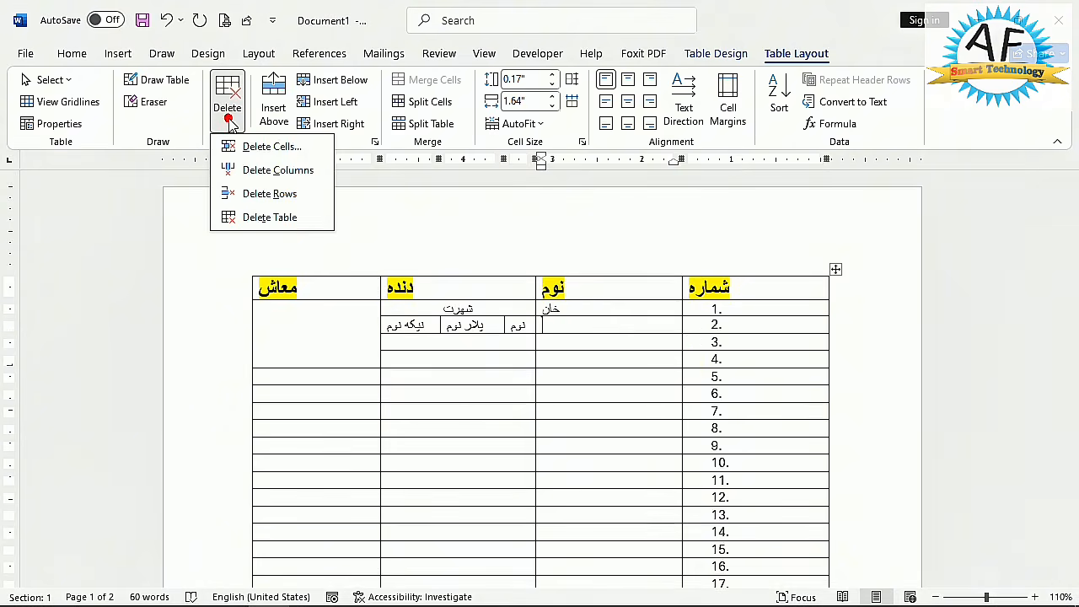
pyautogui.click(279, 170)
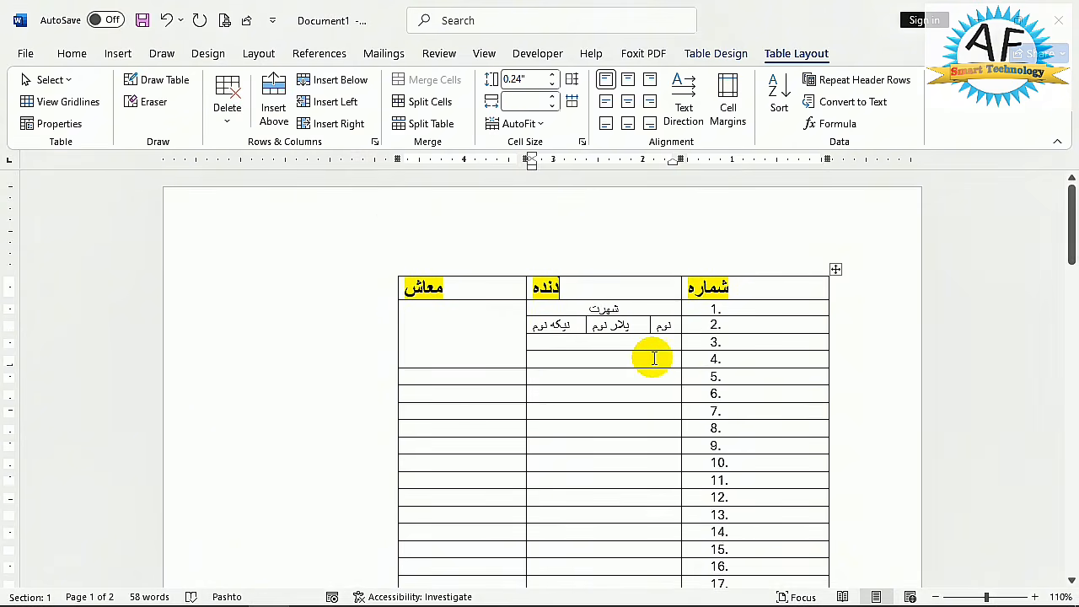
# - Delete the پلار نوم cell with the shift cells right option, and delete the entire table
pyautogui.click(632, 326)
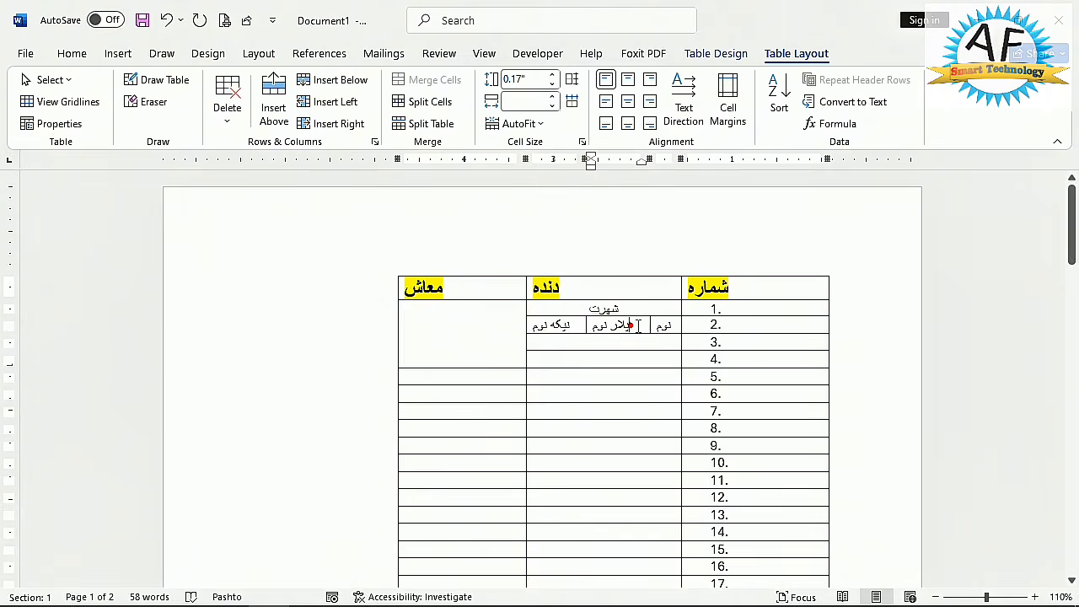
pyautogui.click(228, 108)
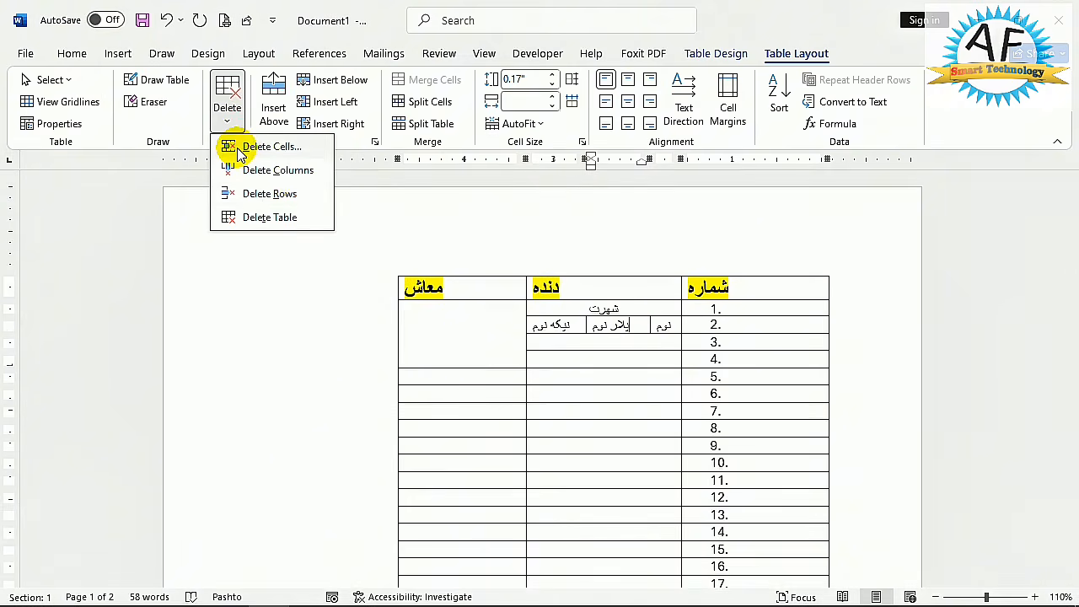
pyautogui.click(240, 150)
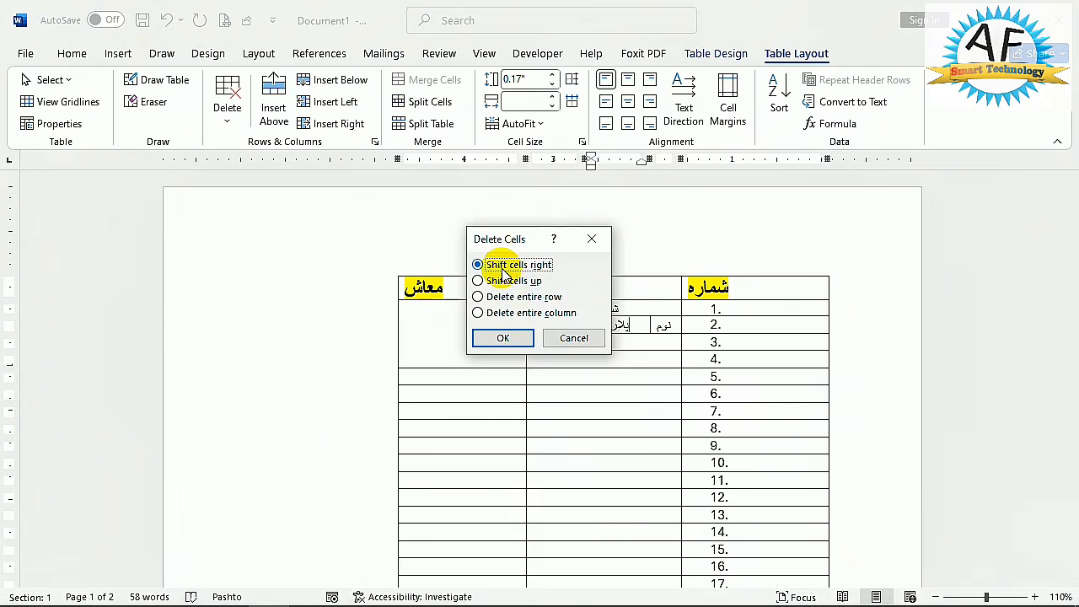
pyautogui.click(503, 337)
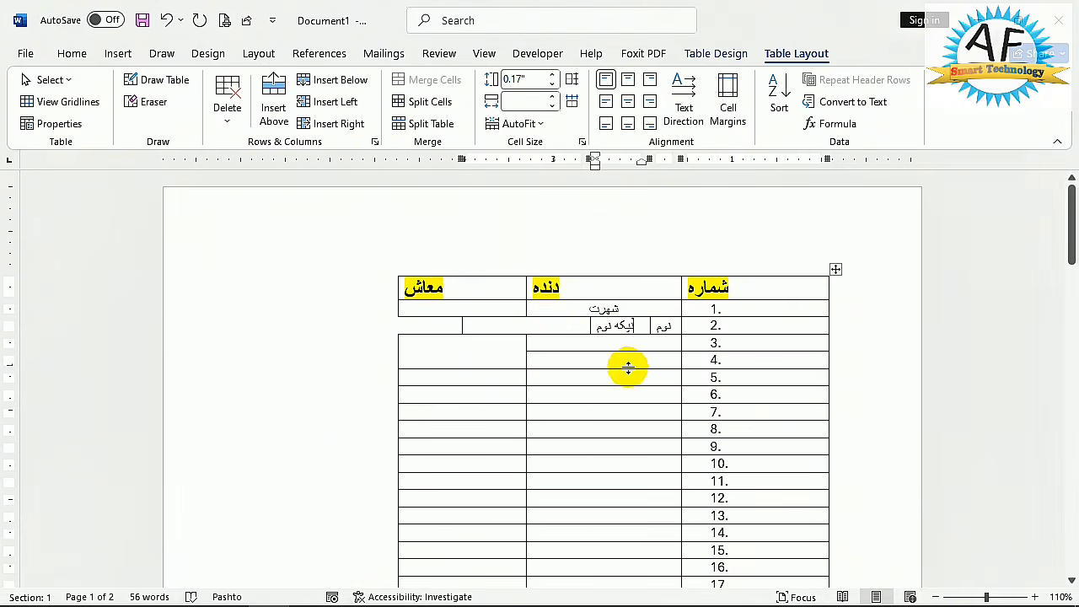
pyautogui.click(228, 114)
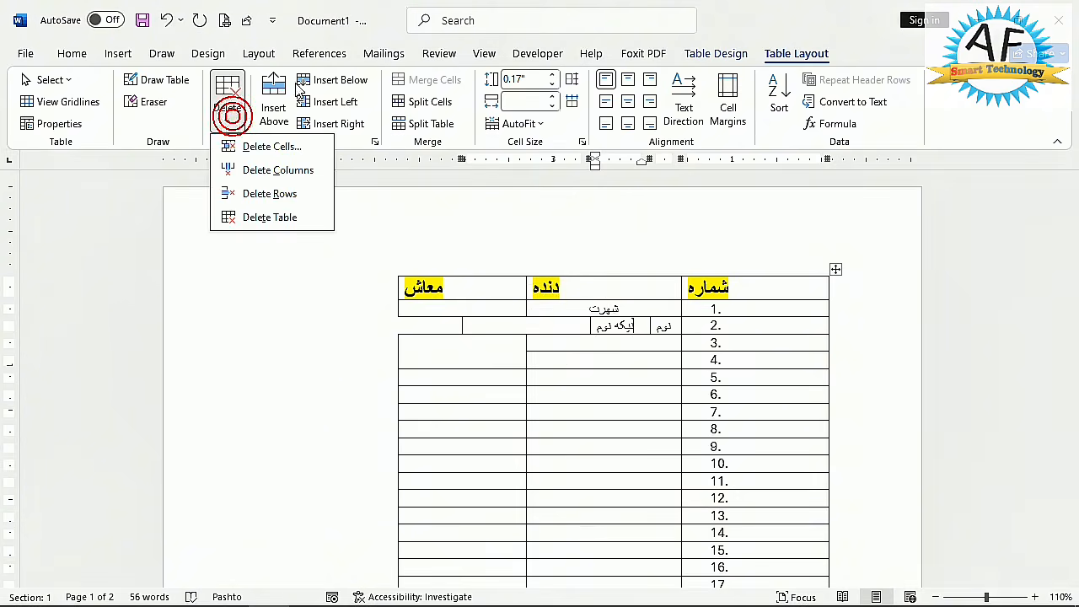
pyautogui.click(279, 218)
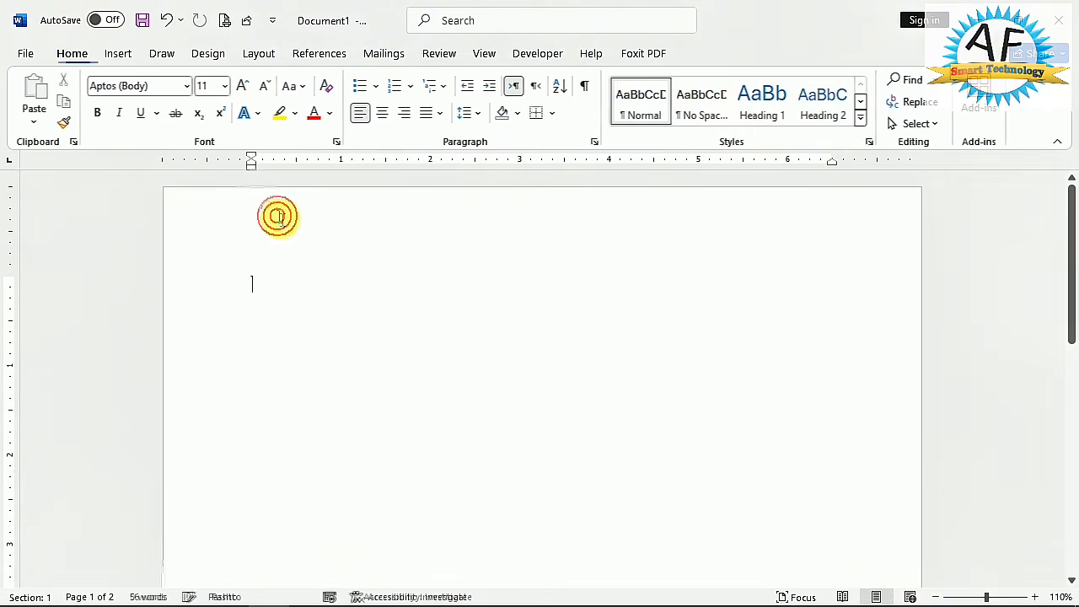